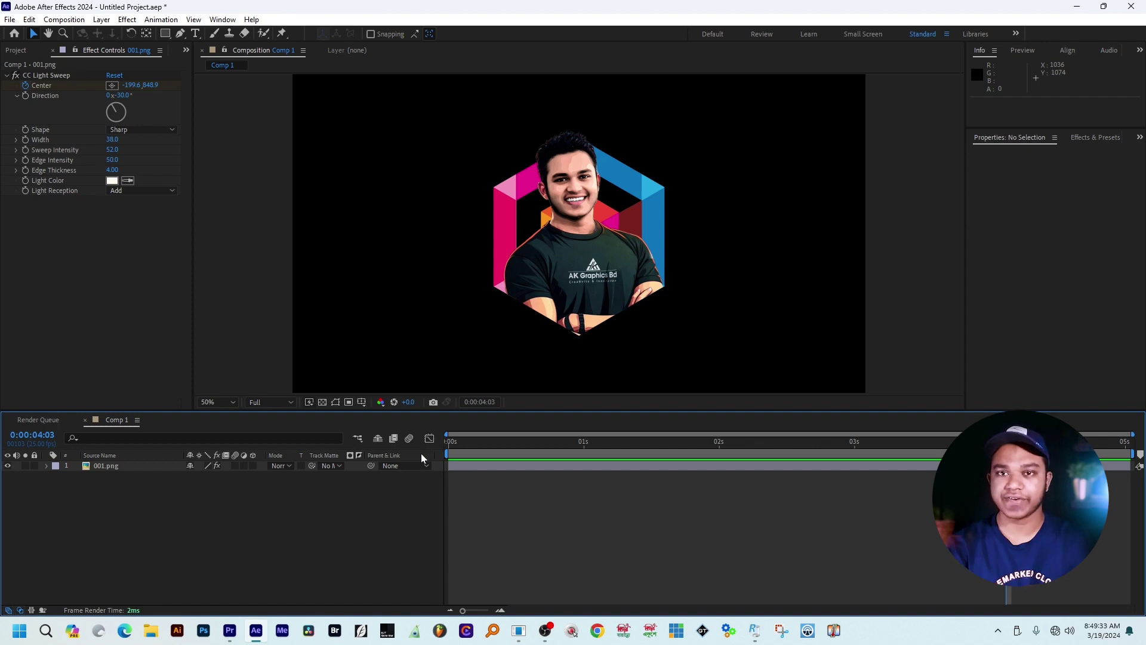
Step: Switch to Premiere Pro and move both timeline clips, 001.png and its adjustment layer, to start at about 10.5 seconds
key("alt+Tab")
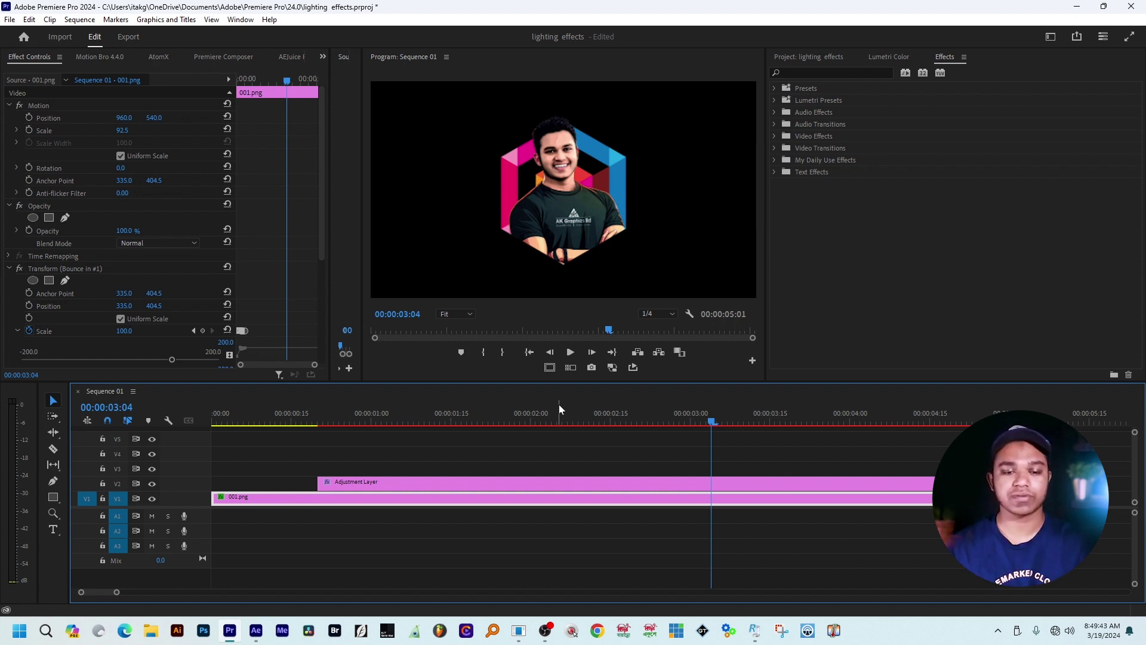
left_click_drag(513, 459, 553, 521)
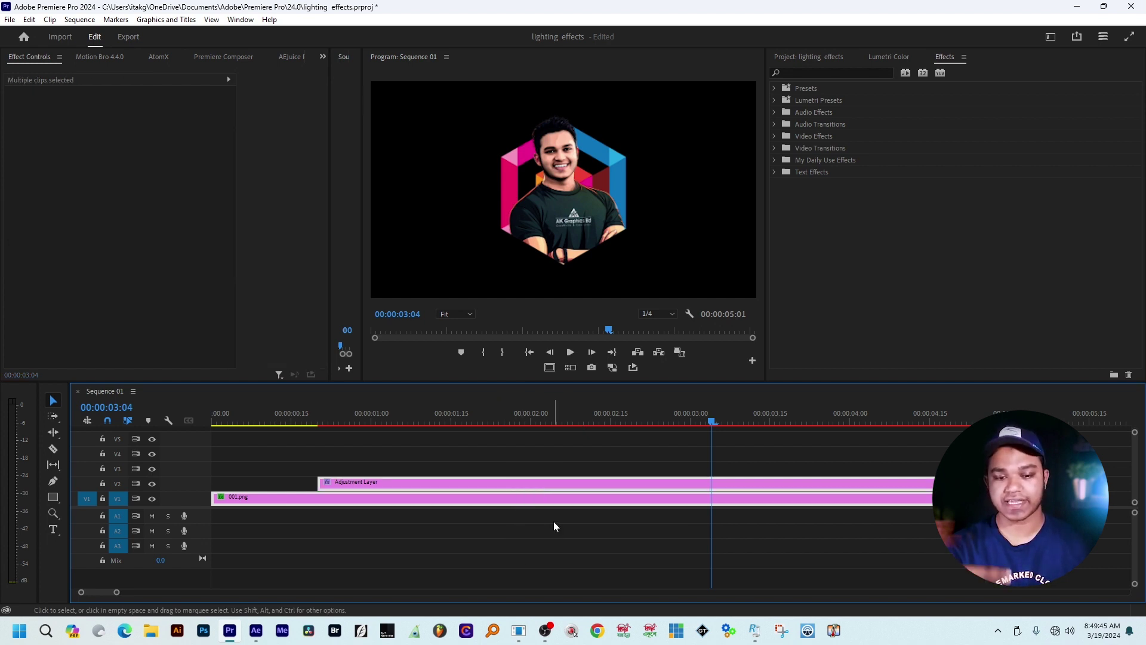
key("minus")
key("minus")
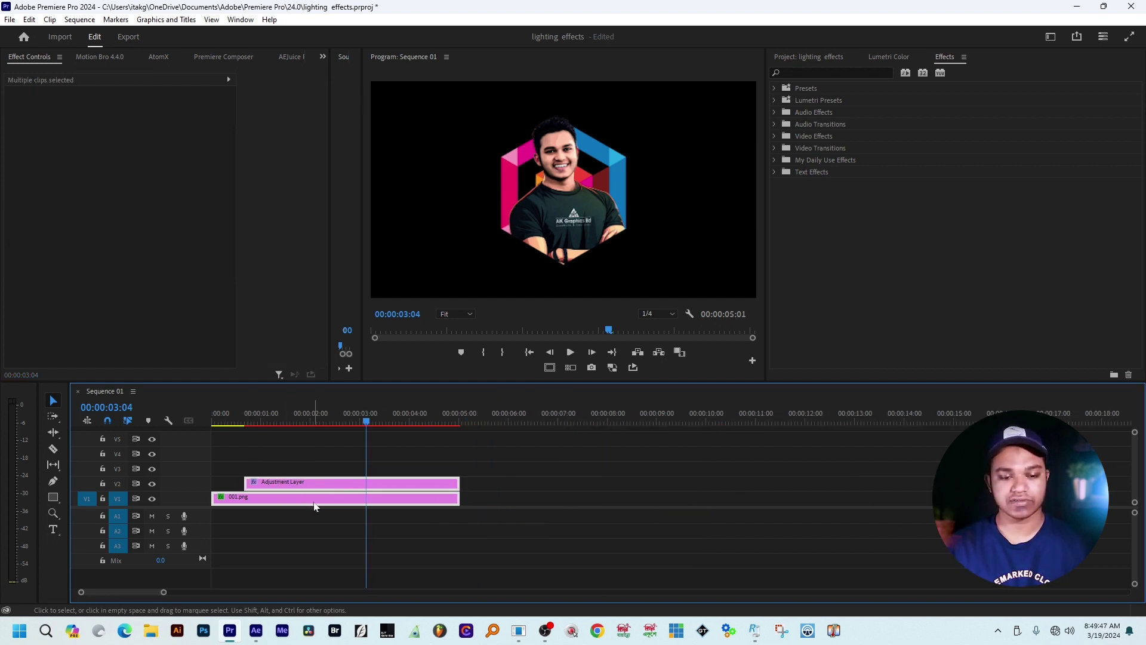
left_click_drag(421, 494, 898, 516)
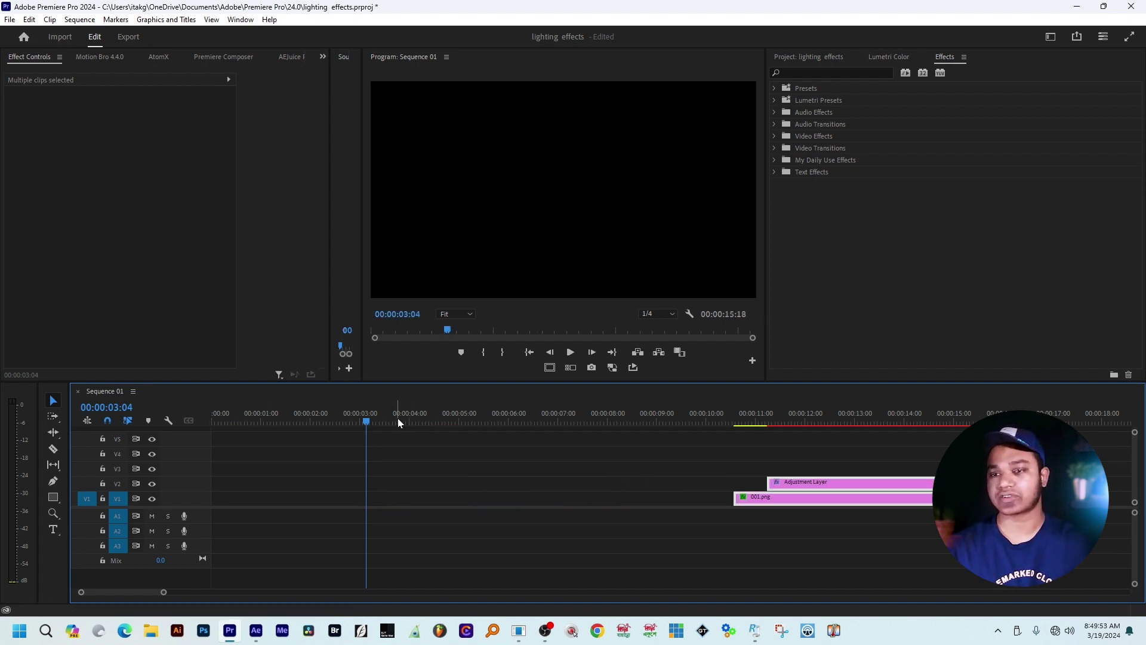
Step: Place the 001.png image from the project on track V1 at the start of the sequence
left_click(809, 57)
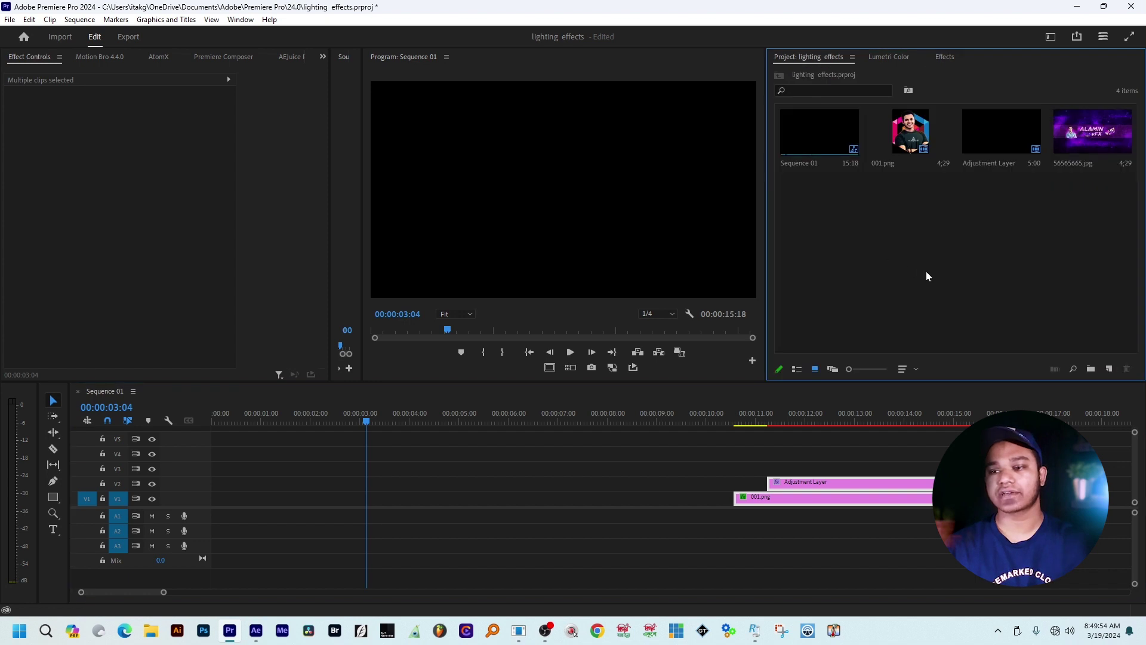
left_click(899, 137)
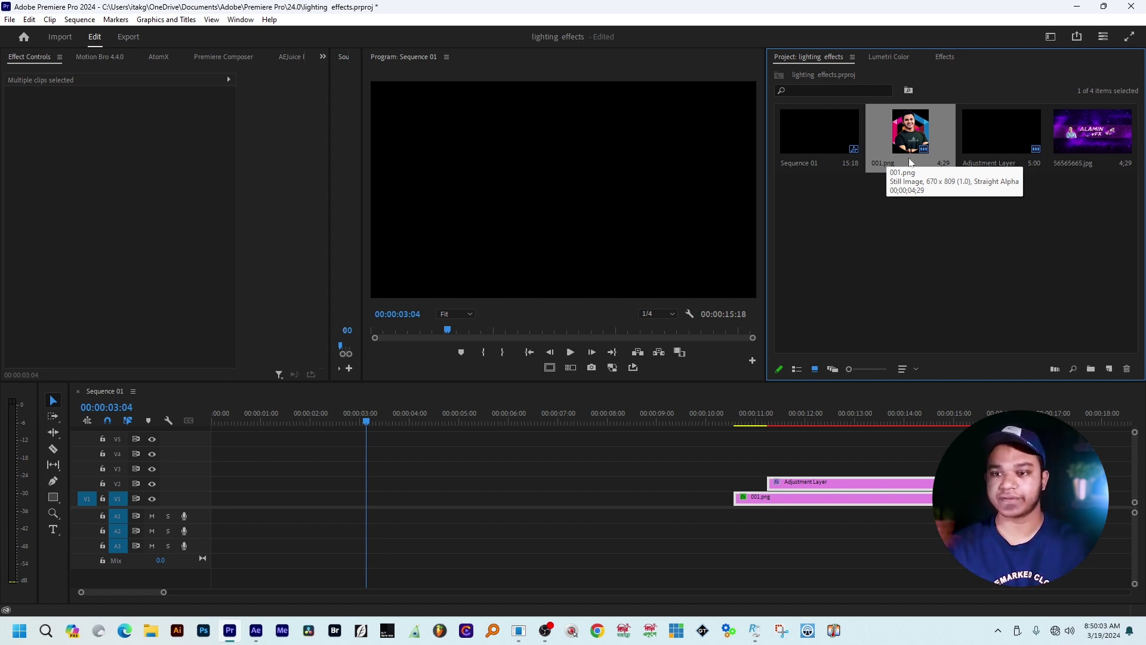
left_click_drag(907, 136, 211, 508)
key("equal")
key("equal")
key("equal")
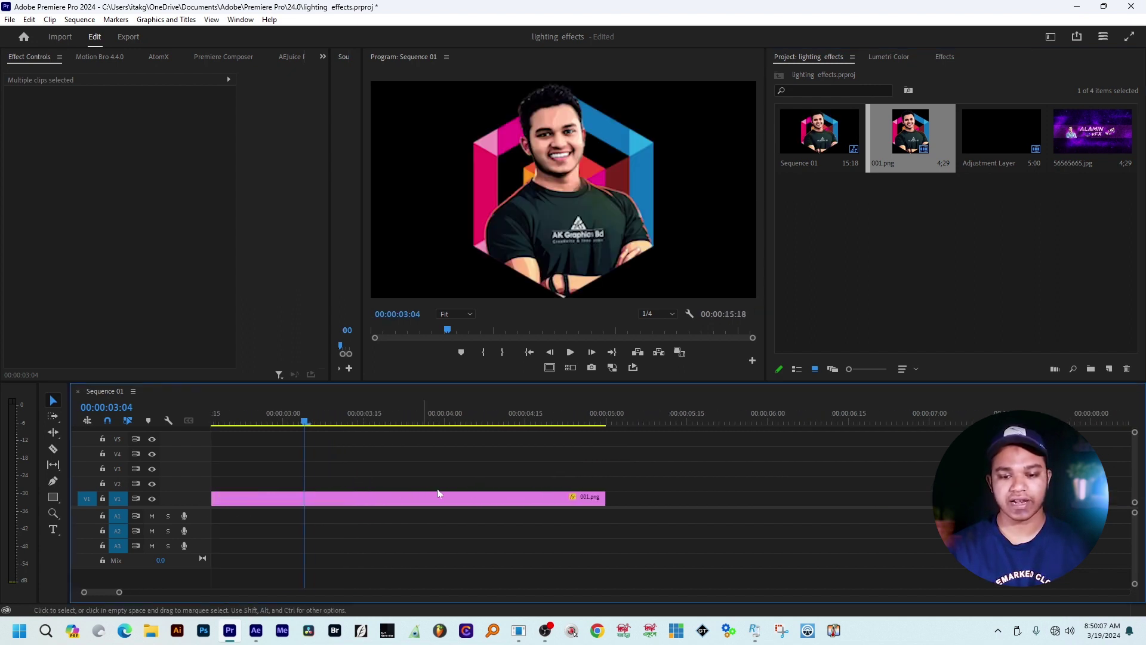
Step: Set the new 001.png clip's scale to 81.5 and put the playhead at 00:00:00:05
left_click_drag(410, 429, 433, 445)
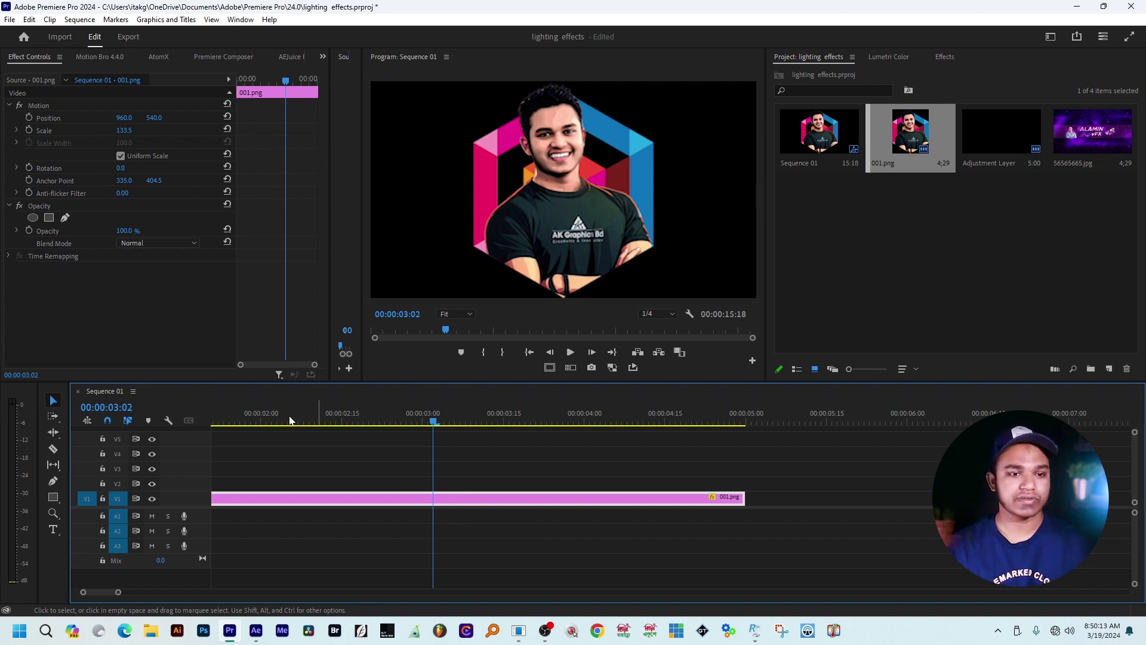
left_click_drag(124, 130, 93, 130)
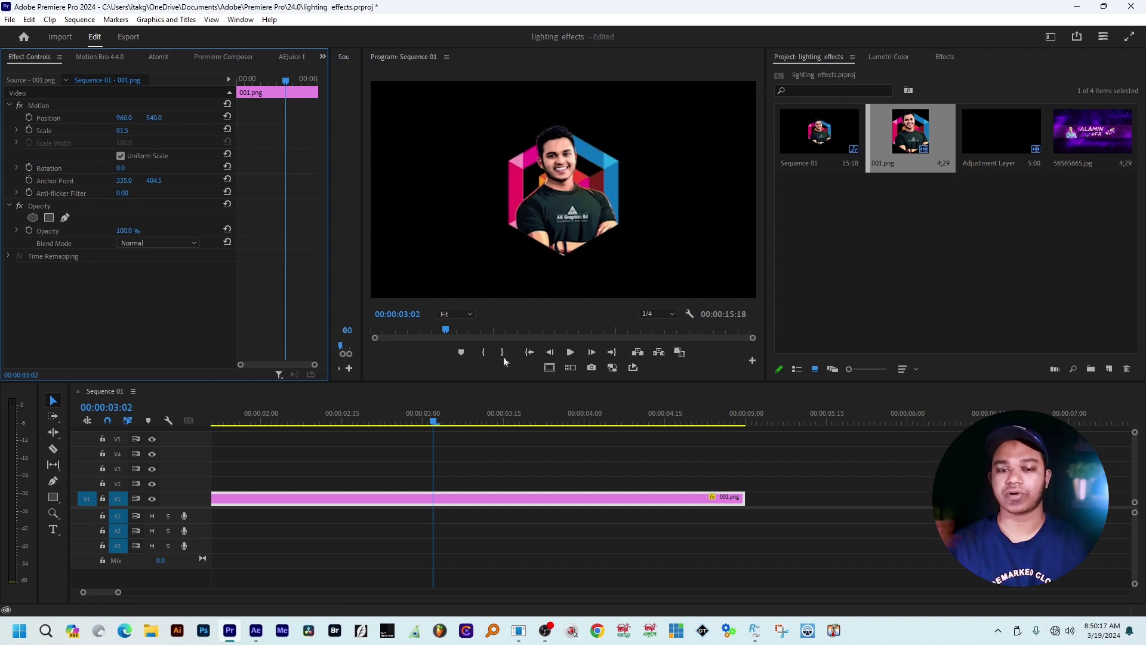
left_click(366, 436)
key("Home")
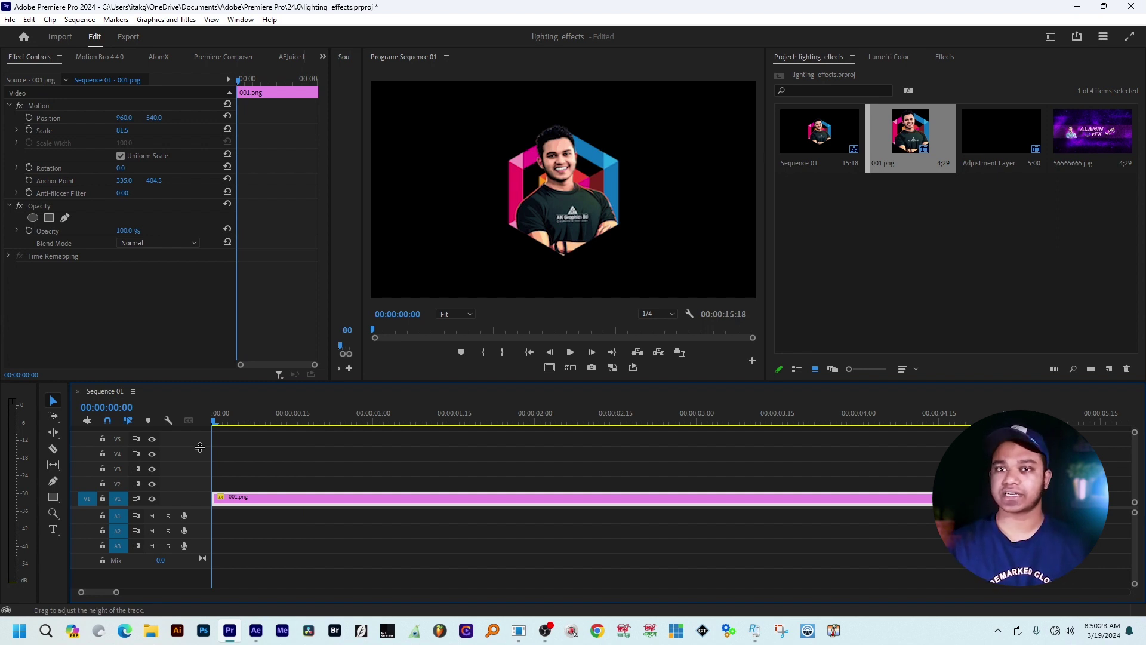
left_click_drag(280, 425, 240, 442)
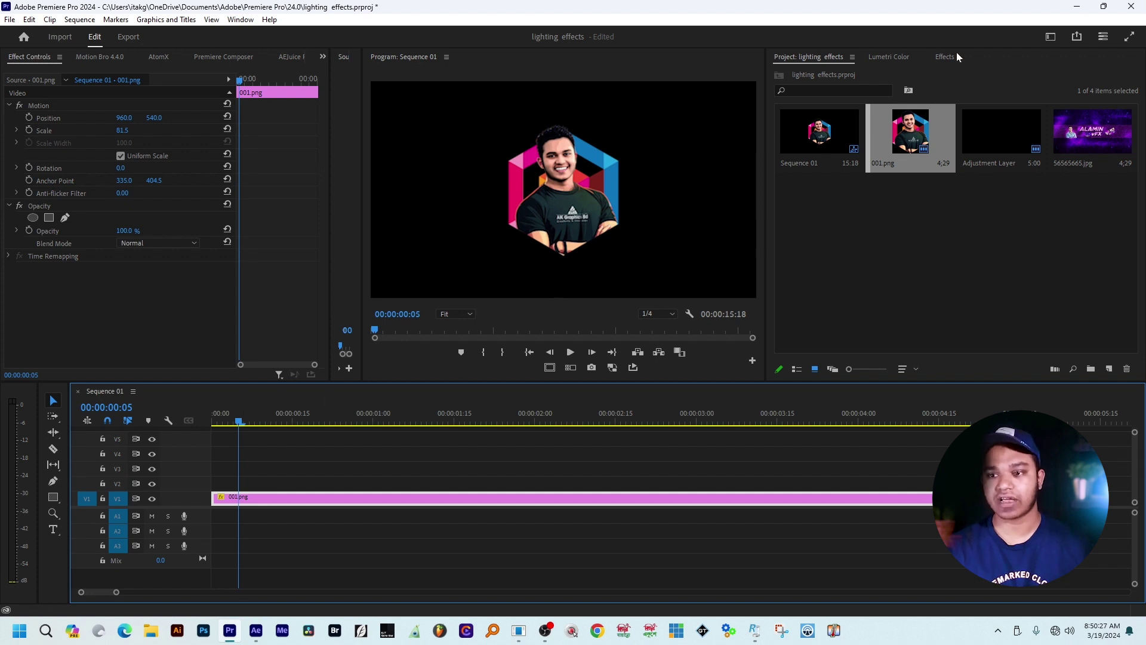
Step: Search the effects for "boun" and select the Bounce in #1 preset
left_click(939, 58)
left_click(825, 71)
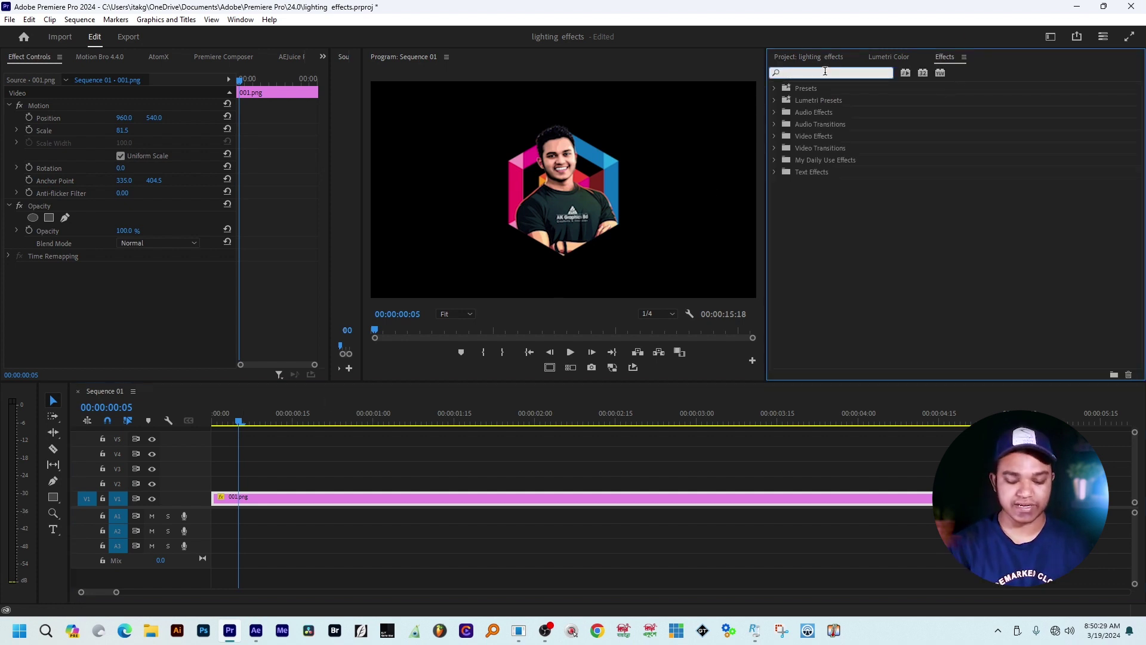
type("bounc")
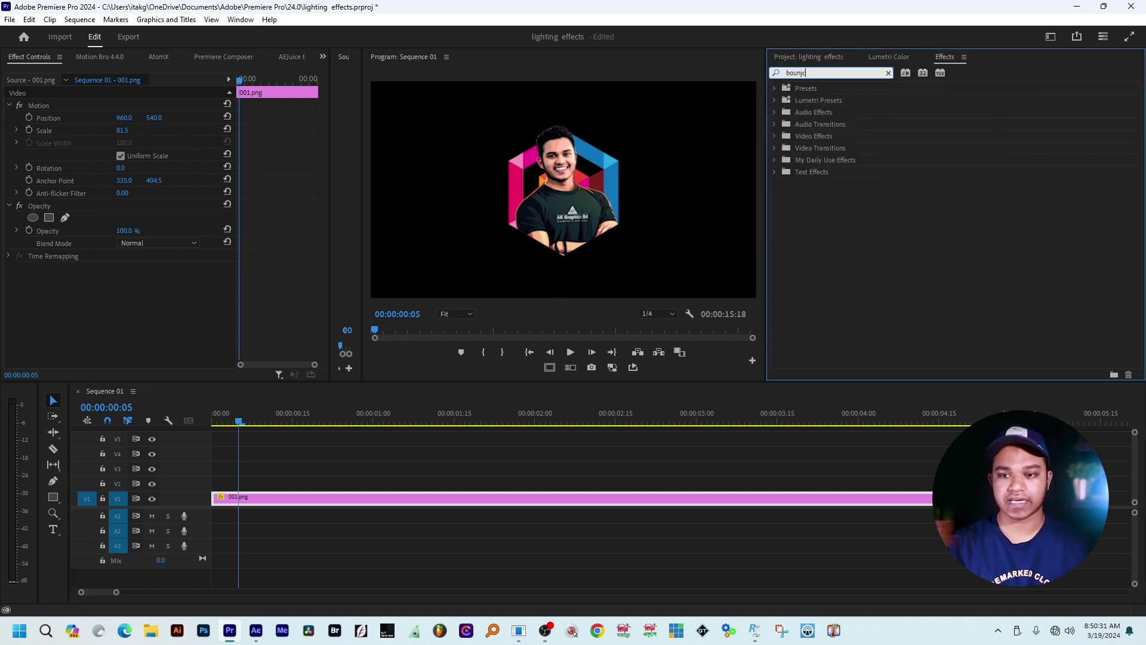
key("BackSpace")
key("BackSpace")
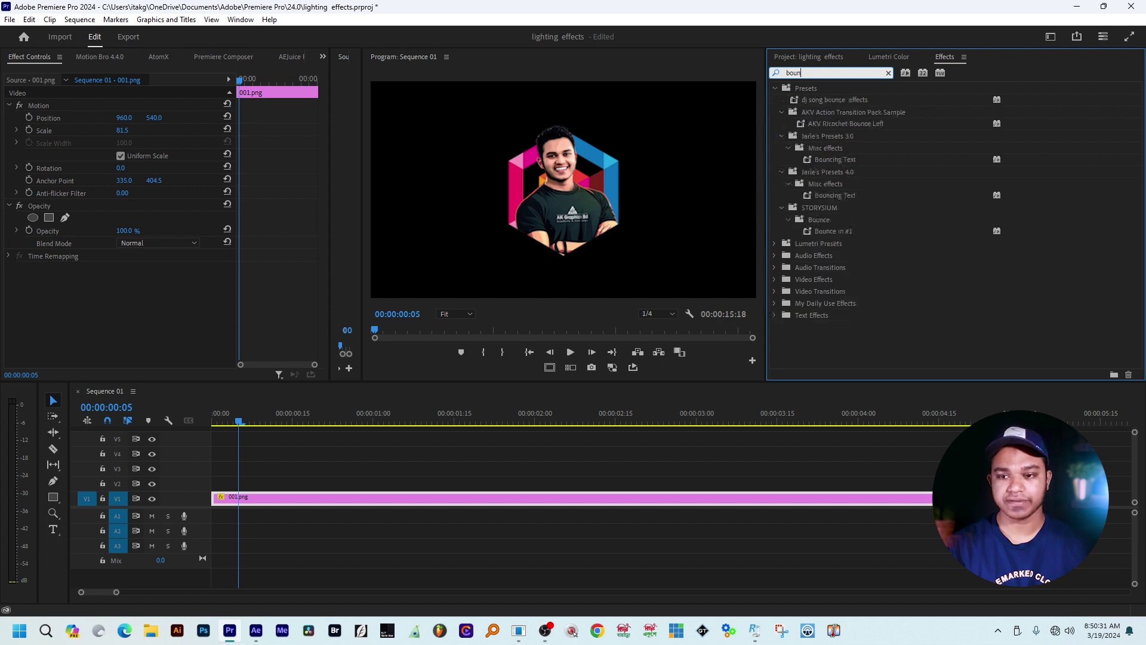
left_click(846, 234)
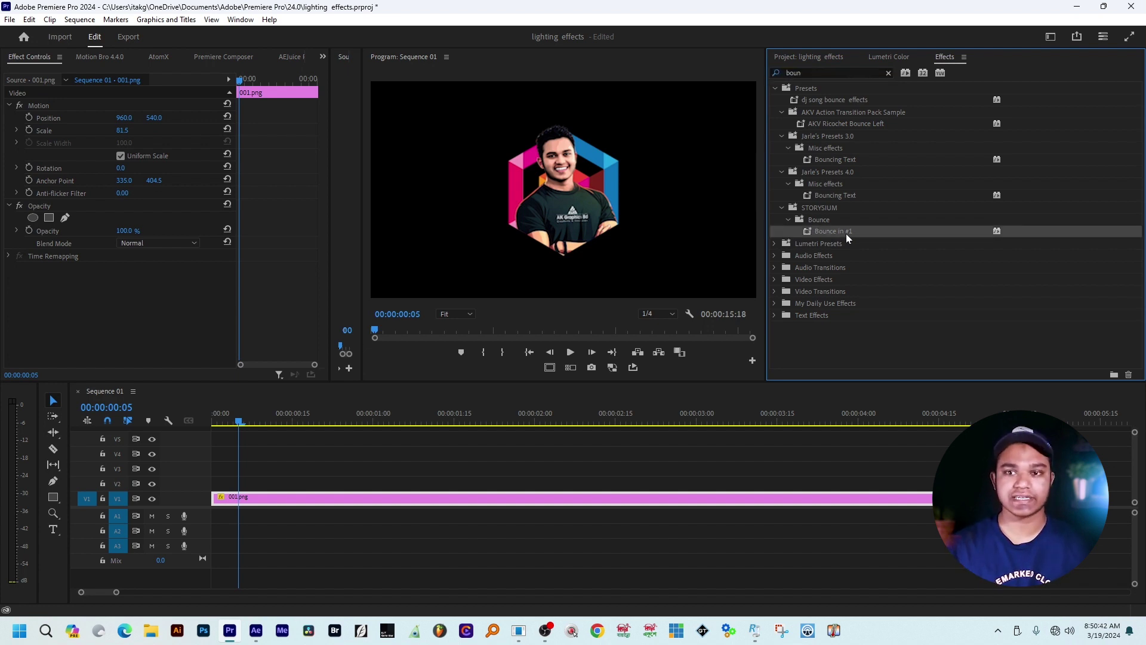
Step: Export the Bounce in #1 preset to the Desktop as Untitled Preset.prfpset
right_click(846, 234)
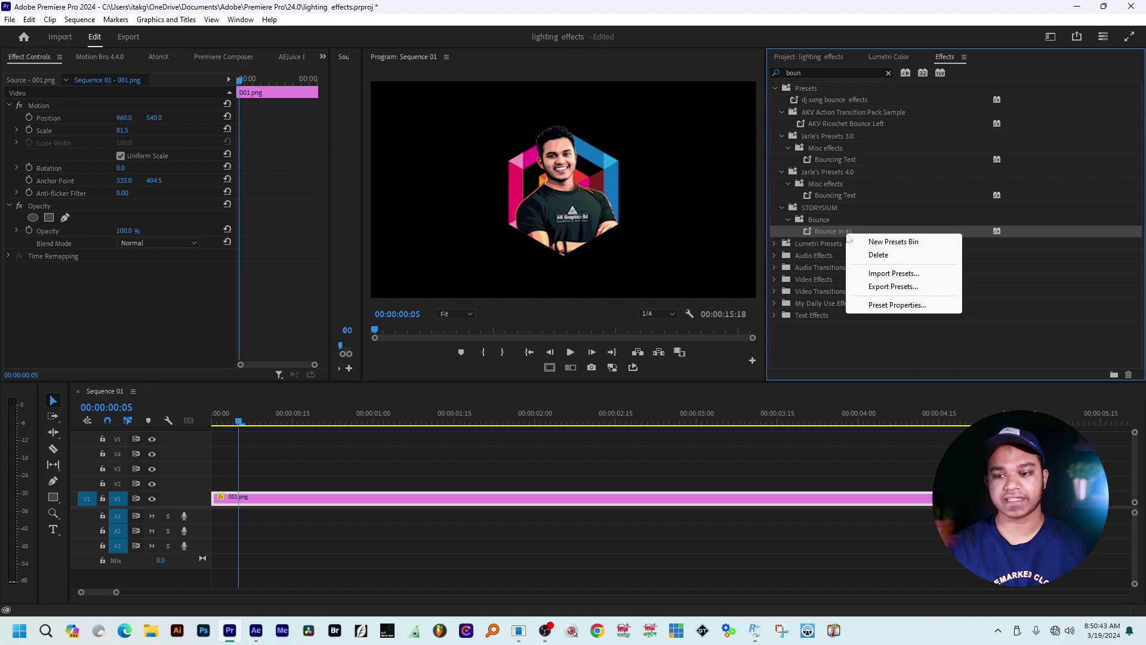
left_click(901, 288)
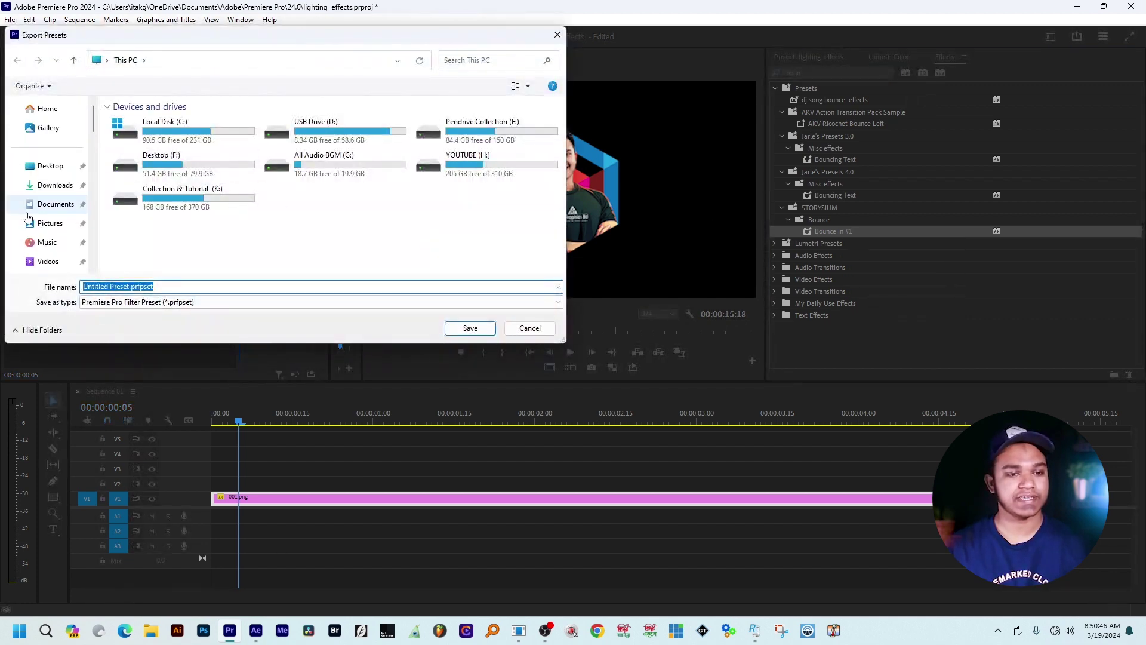
left_click(50, 166)
left_click(483, 331)
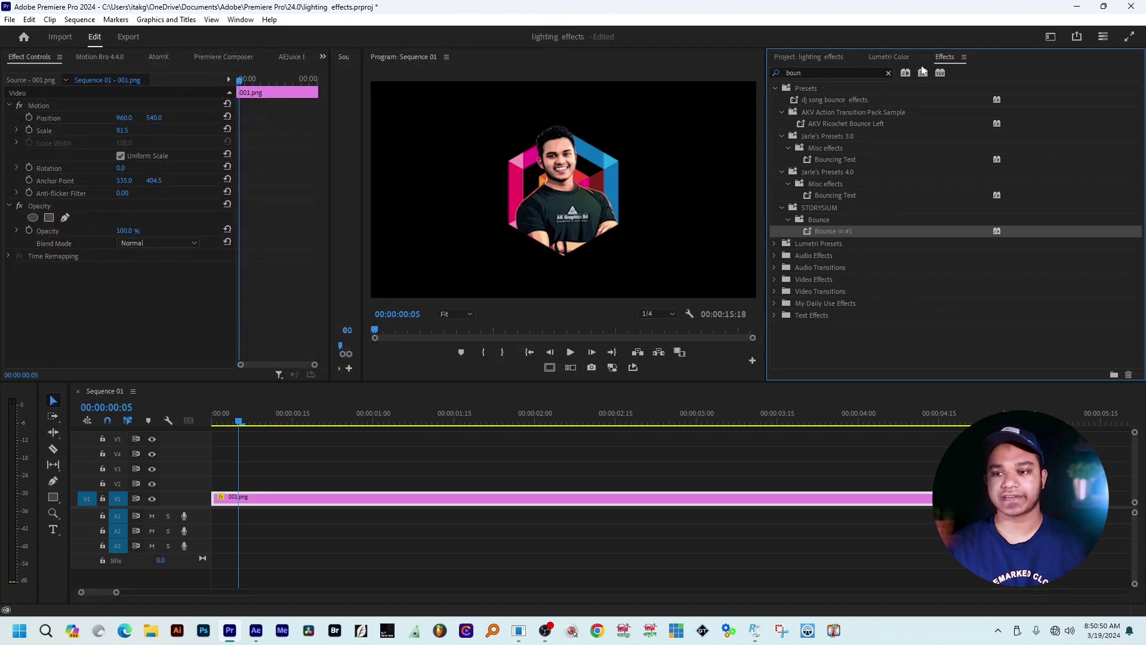
Step: Try to import the preset file Untitled Preset.prfpset from the Desktop
left_click(964, 57)
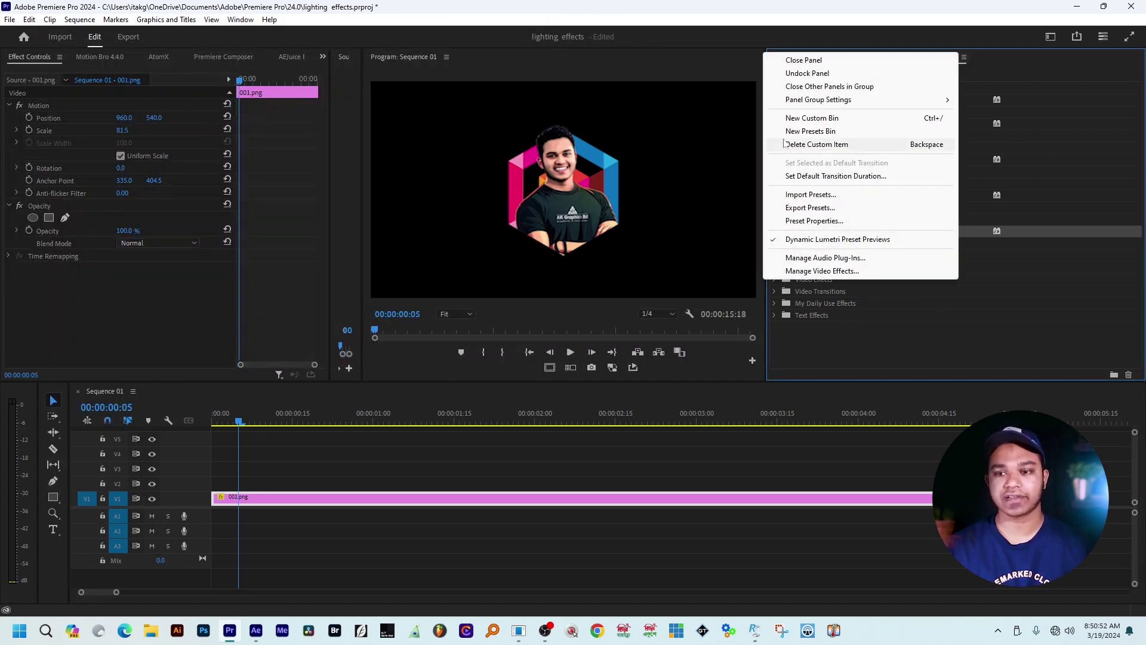
left_click(810, 195)
left_click(267, 281)
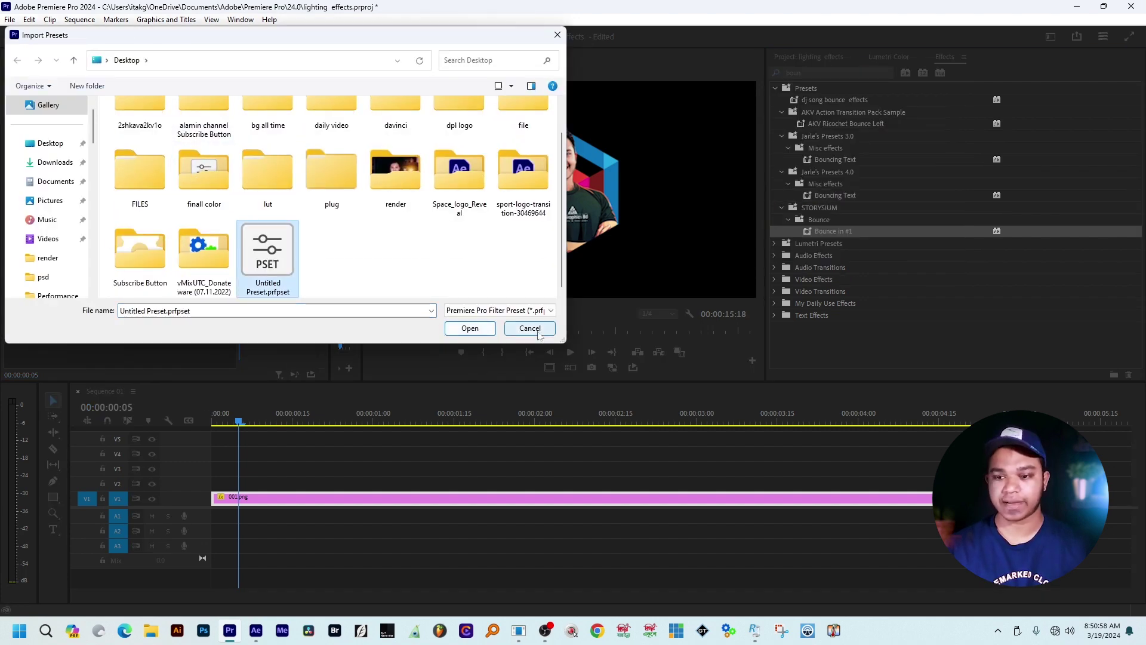
left_click(470, 328)
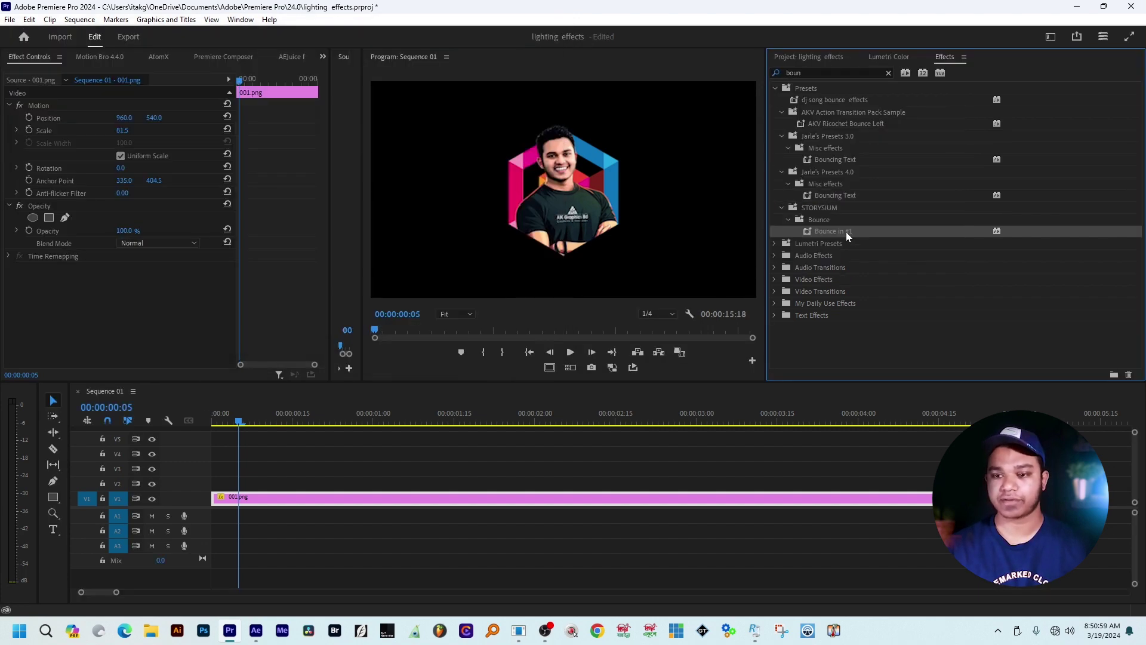
Step: Apply the Bounce in #1 preset to the 001.png clip on track V1
double_click(814, 236)
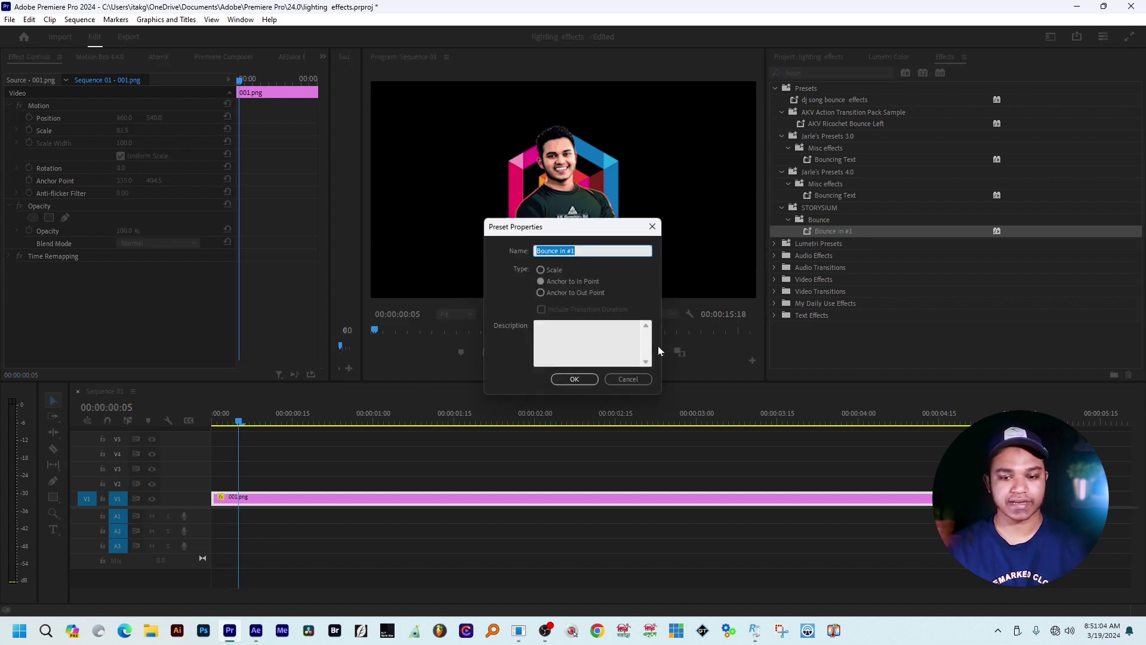
left_click(630, 378)
left_click_drag(791, 235, 230, 503)
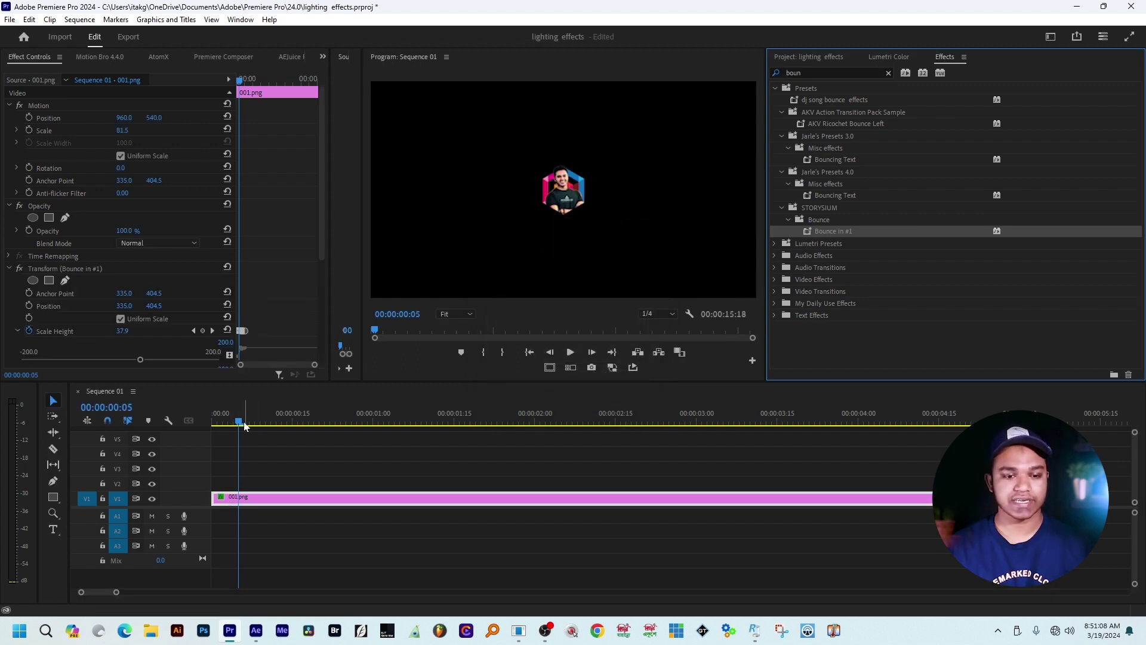
Step: Play the sequence from its start to preview the bounce animation on the image
key("Home")
key("space")
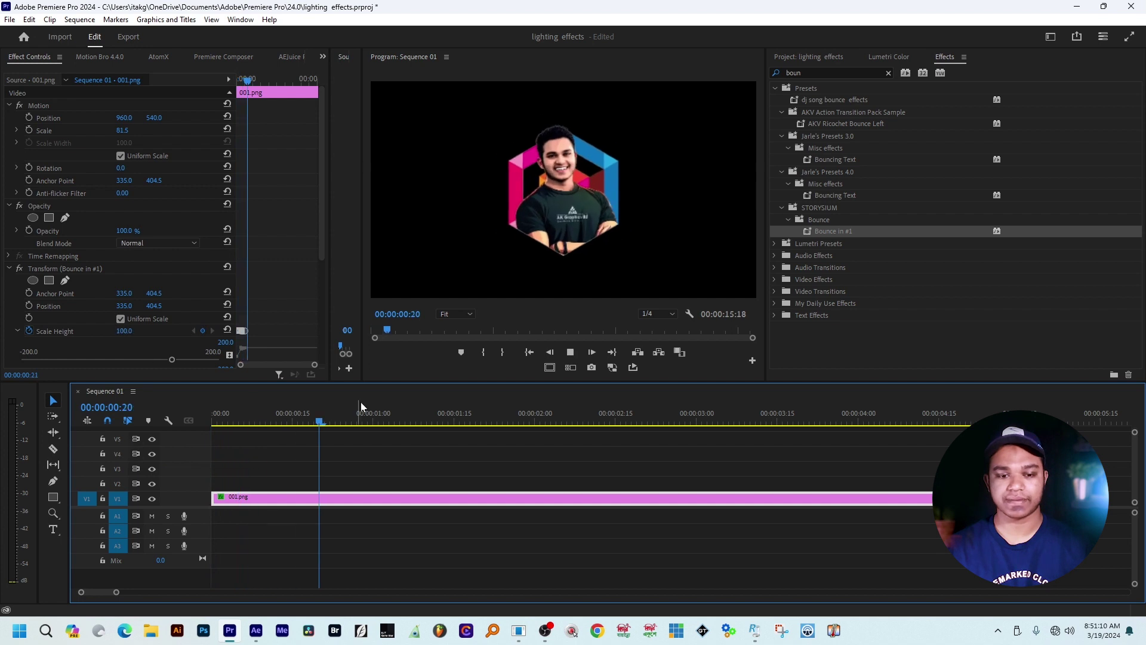
key("space")
key("Home")
key("space")
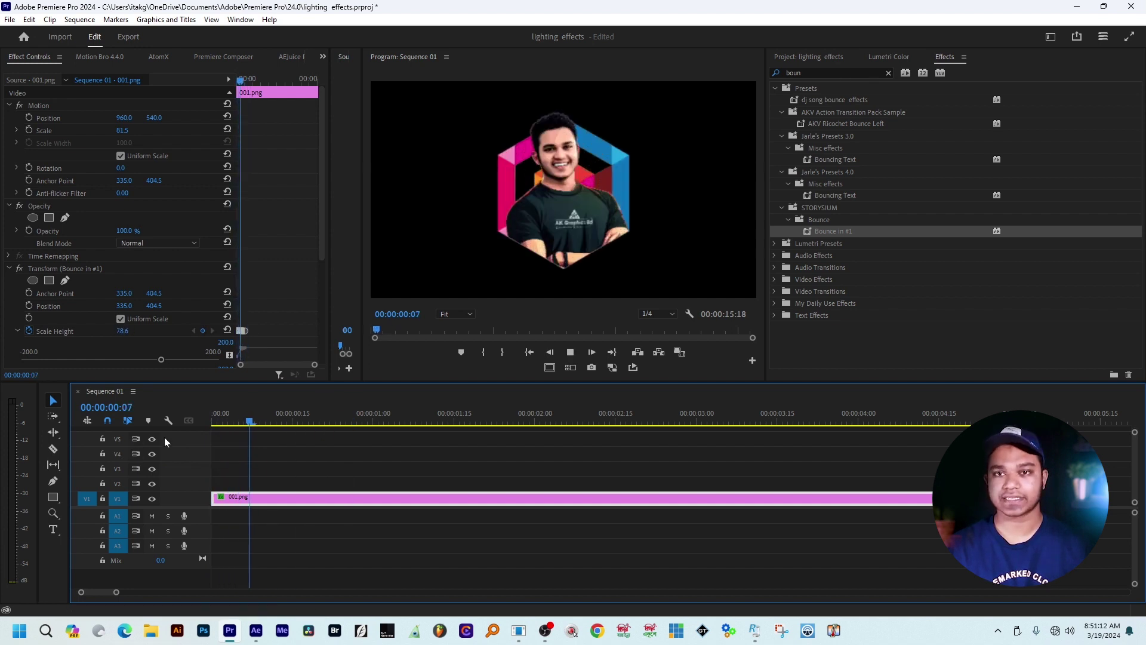
key("space")
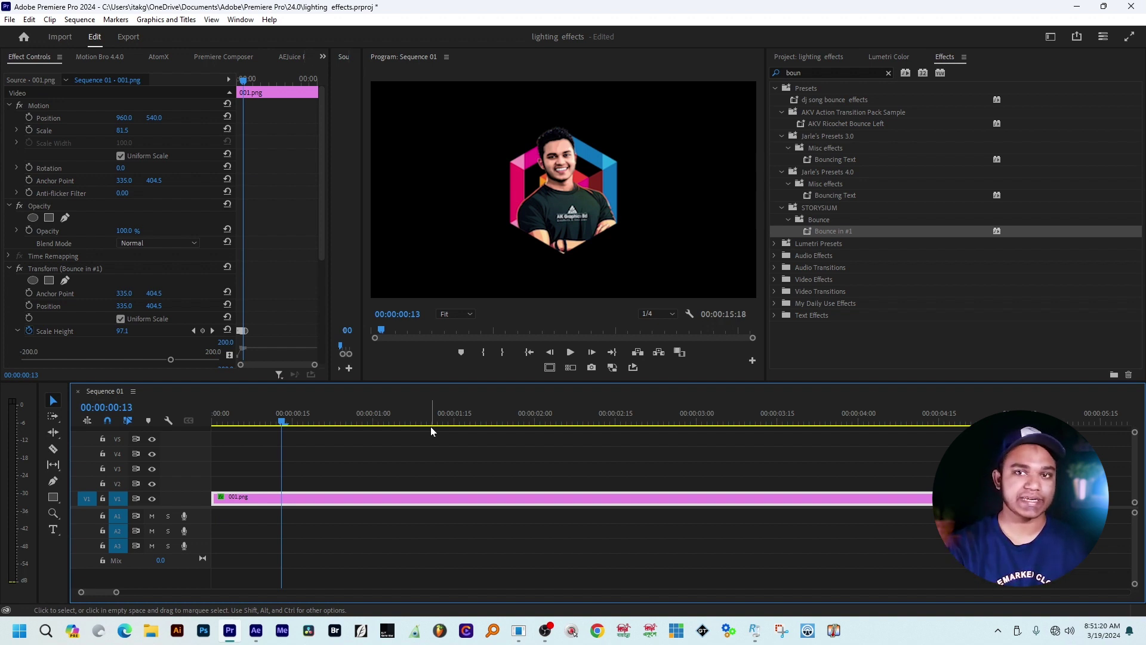
Step: Replay the last part of the bounce and place the playhead where it ends, at 00:00:00:20
left_click_drag(282, 423, 262, 446)
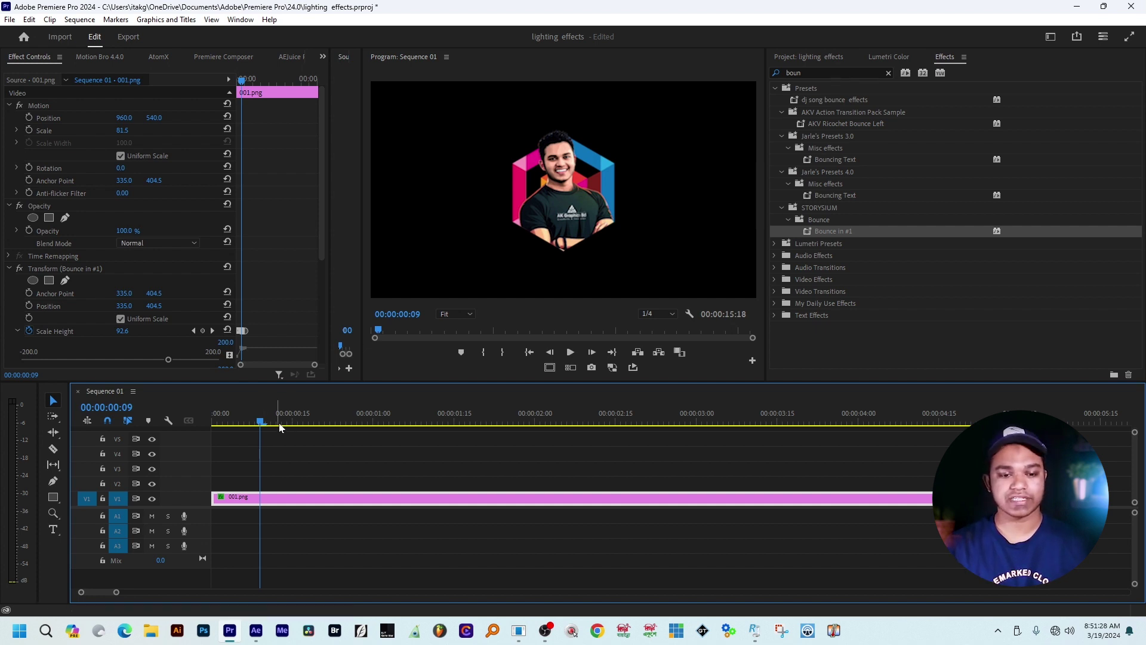
key("space")
key("space")
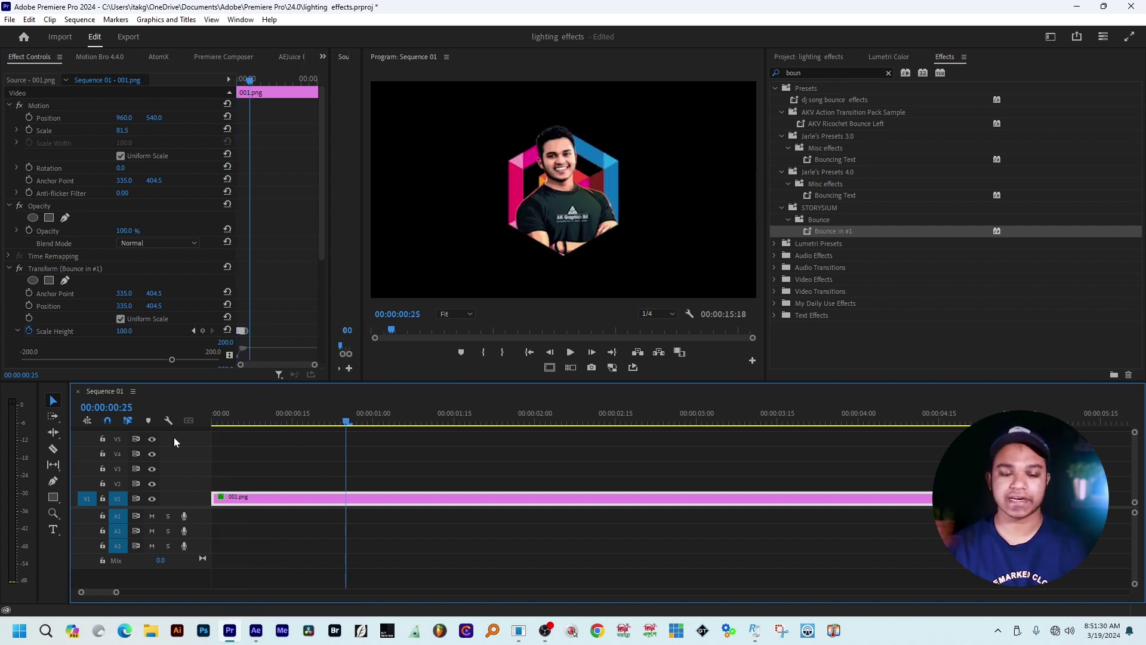
mouse_move(320, 424)
left_mouse_down()
mouse_move(307, 423)
mouse_move(353, 428)
mouse_move(324, 436)
left_mouse_up()
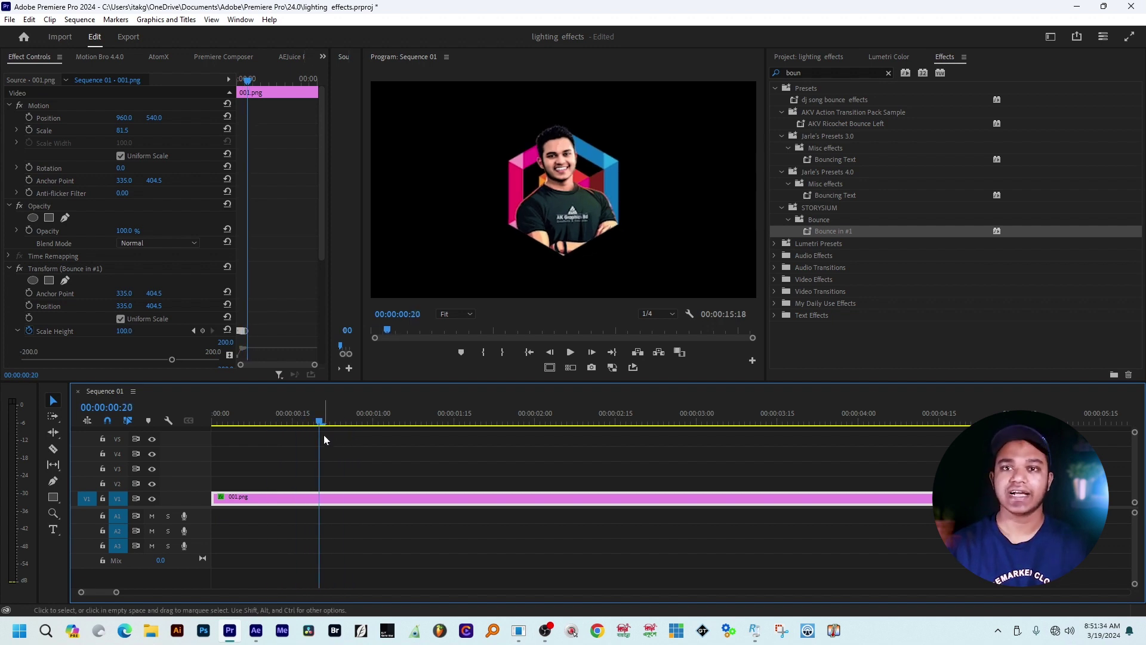
Step: Create a new adjustment layer and place it on track V2 above 001.png, starting at 00:00:00:21
left_click(826, 57)
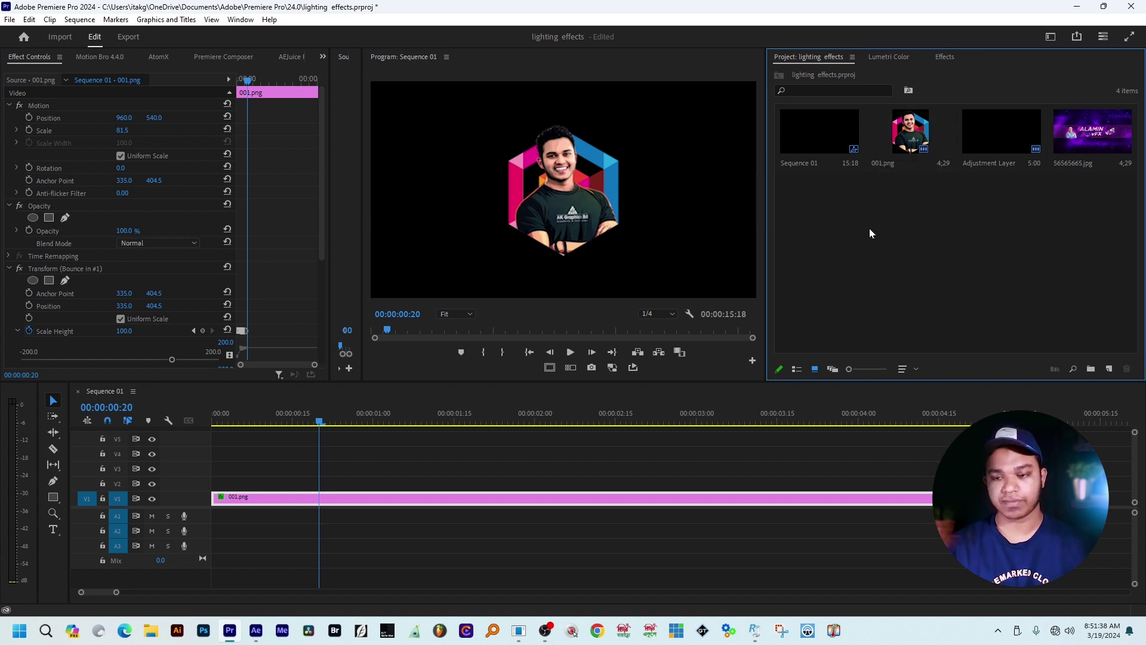
key("ctrl+alt+y")
key("Return")
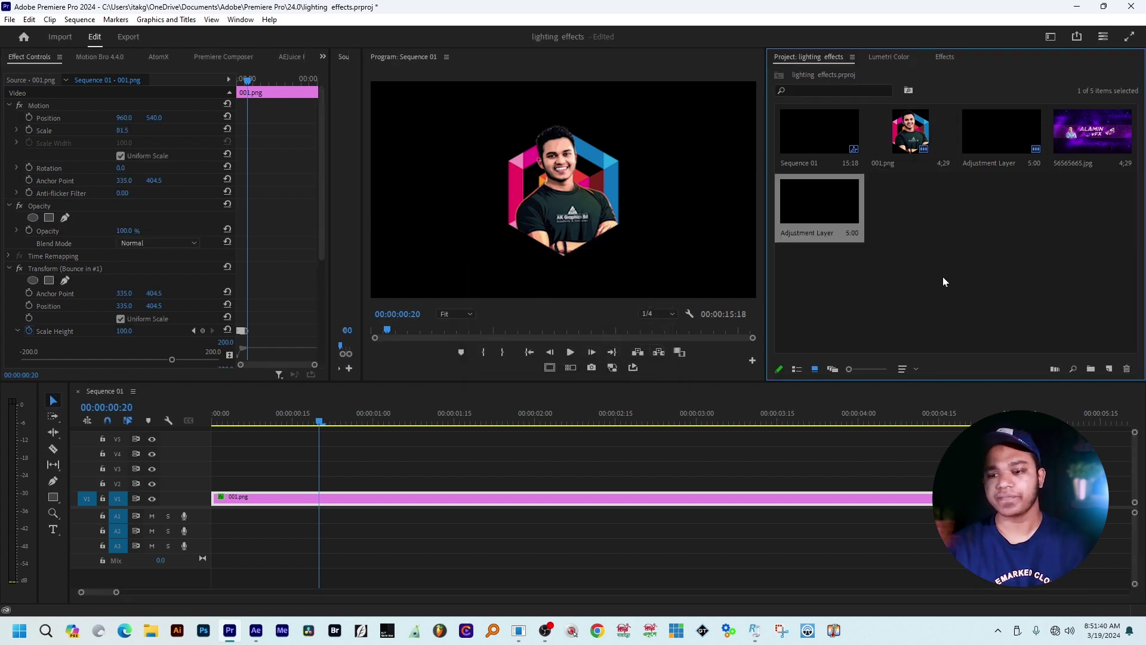
left_click_drag(469, 387, 326, 484)
key("minus")
key("minus")
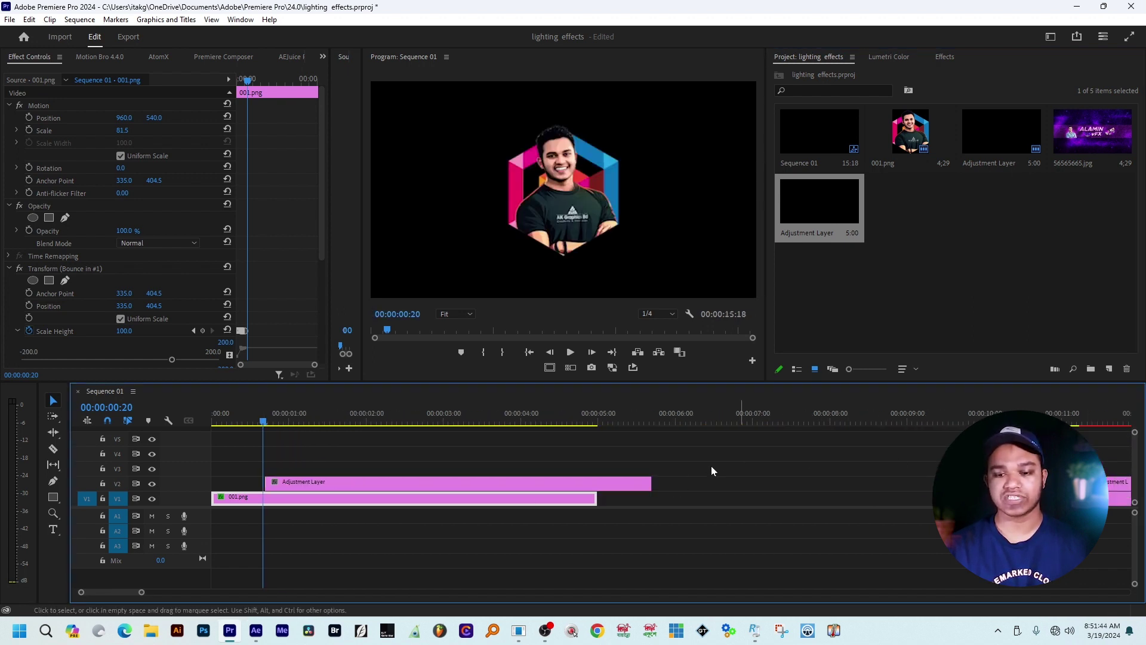
Step: Trim the end of the adjustment layer to match the end of the 001.png clip
left_click_drag(649, 483, 596, 485)
key("equal")
key("equal")
key("equal")
key("equal")
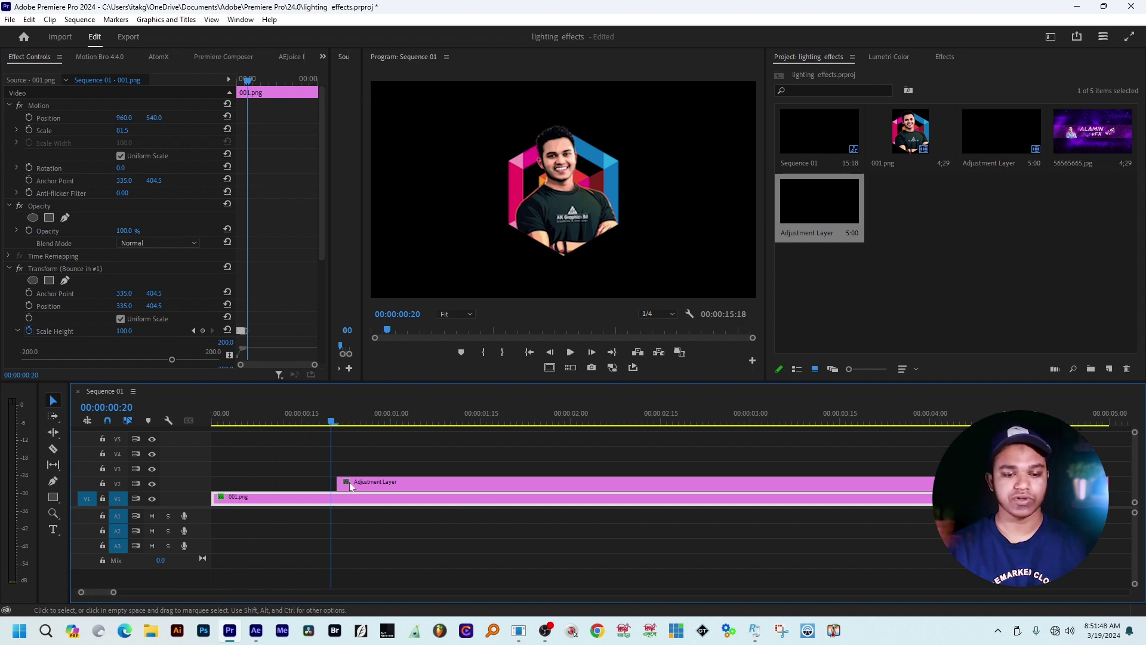
Step: Find the Lighting Effects video effect and apply it to the adjustment layer on V2, with the playhead at 00:00:00:21
left_click(338, 422)
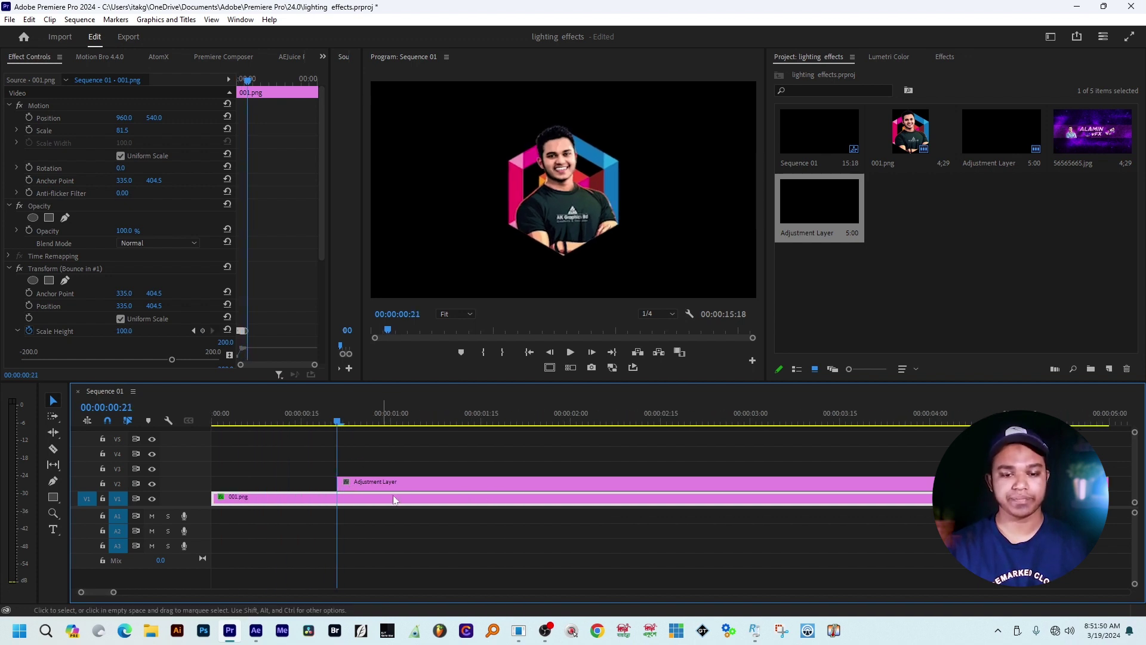
left_click(408, 483)
left_click(943, 57)
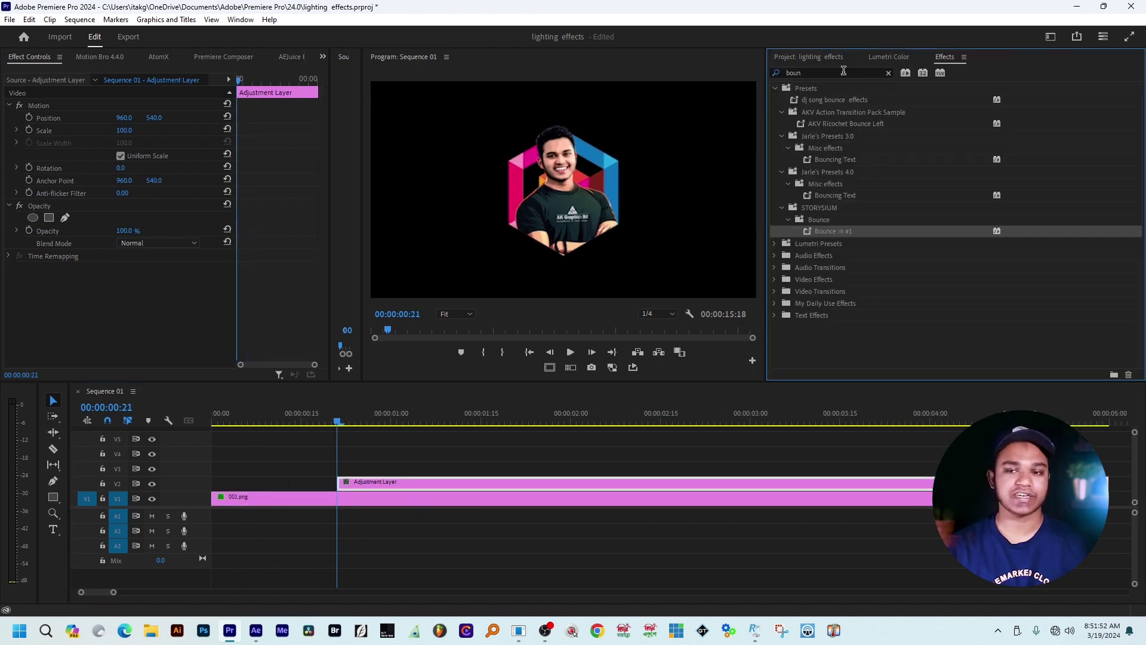
left_click(836, 73)
type("ligh")
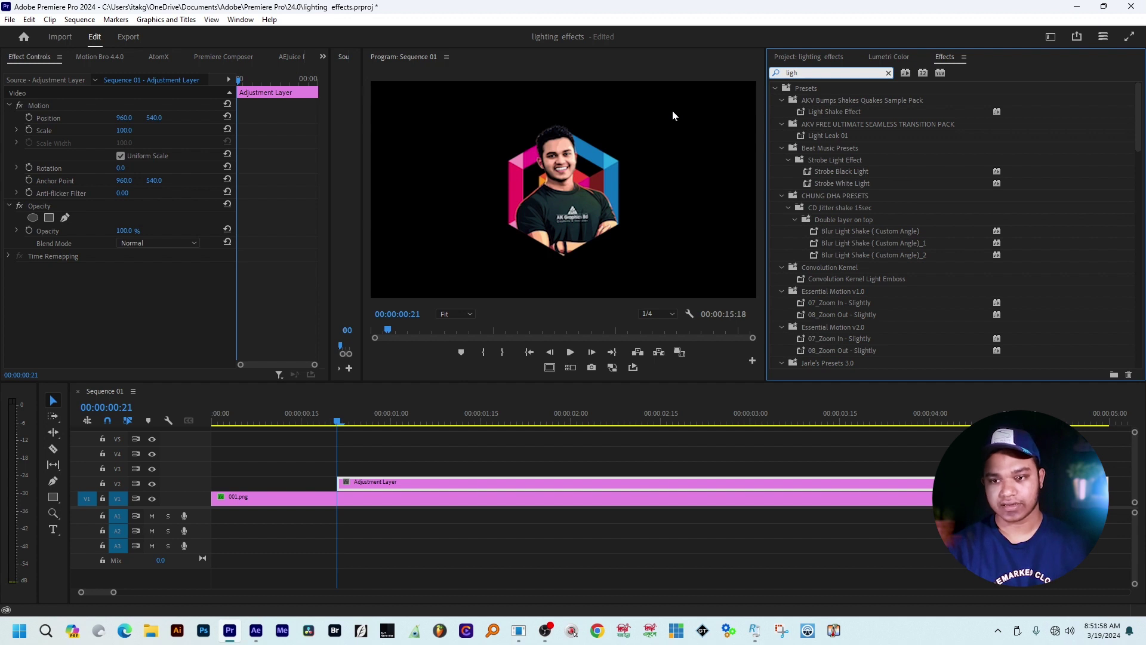
type("ting")
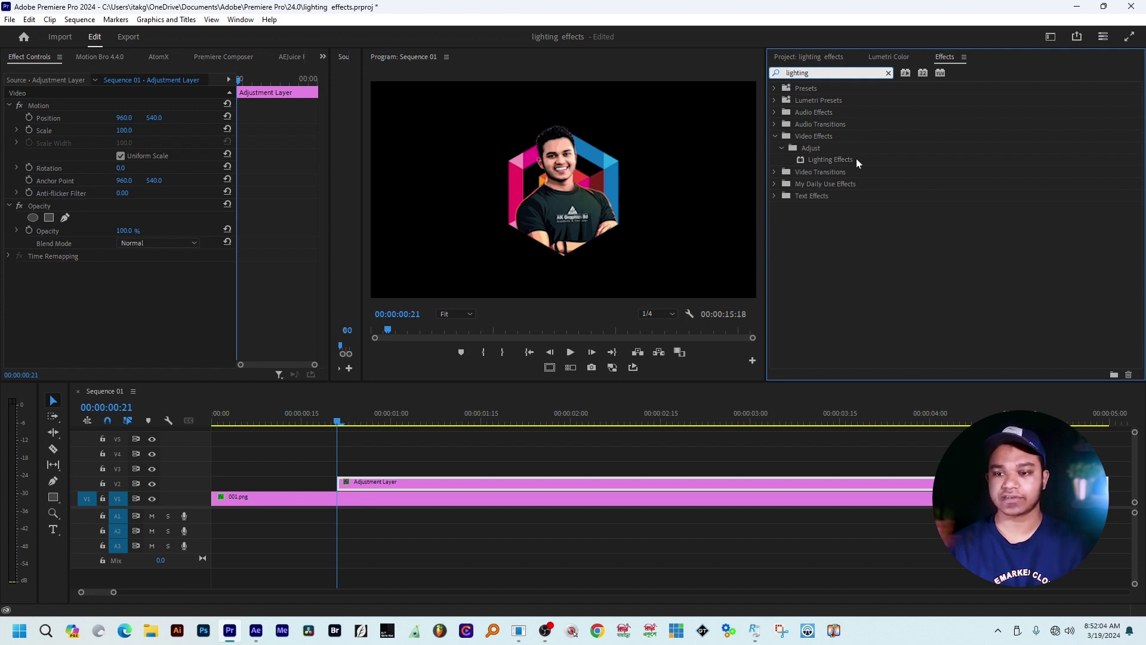
left_click(805, 159)
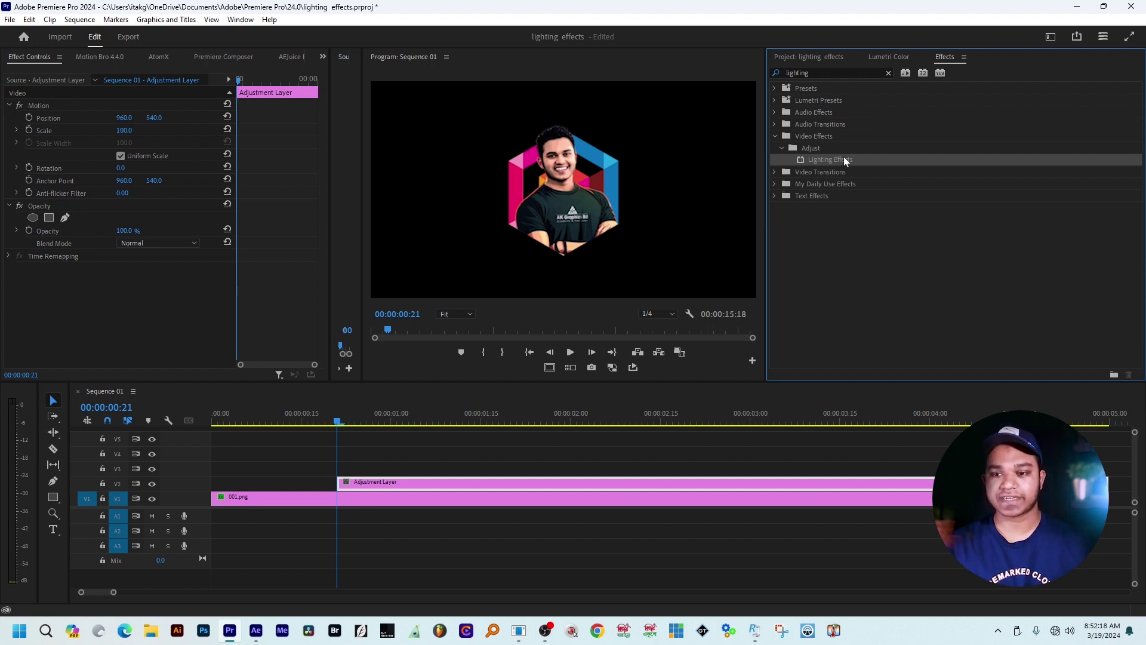
left_click_drag(807, 160, 376, 488)
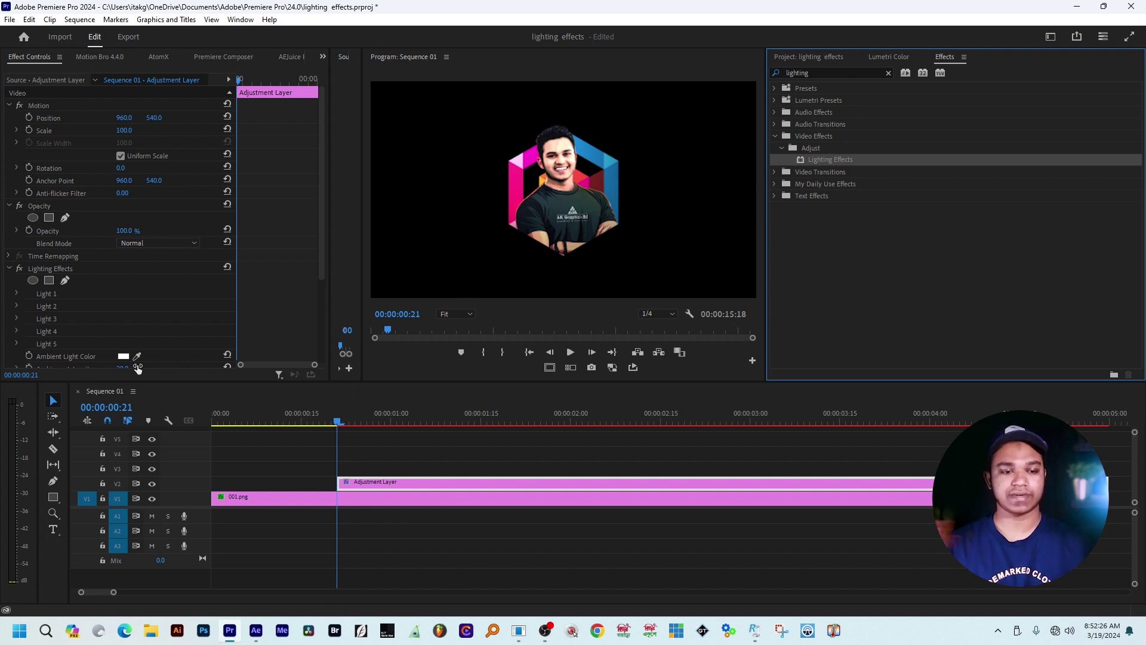
Step: Disable and re-enable the adjustment layer to compare the image without and with the lighting
left_click(417, 482)
key("shift+e")
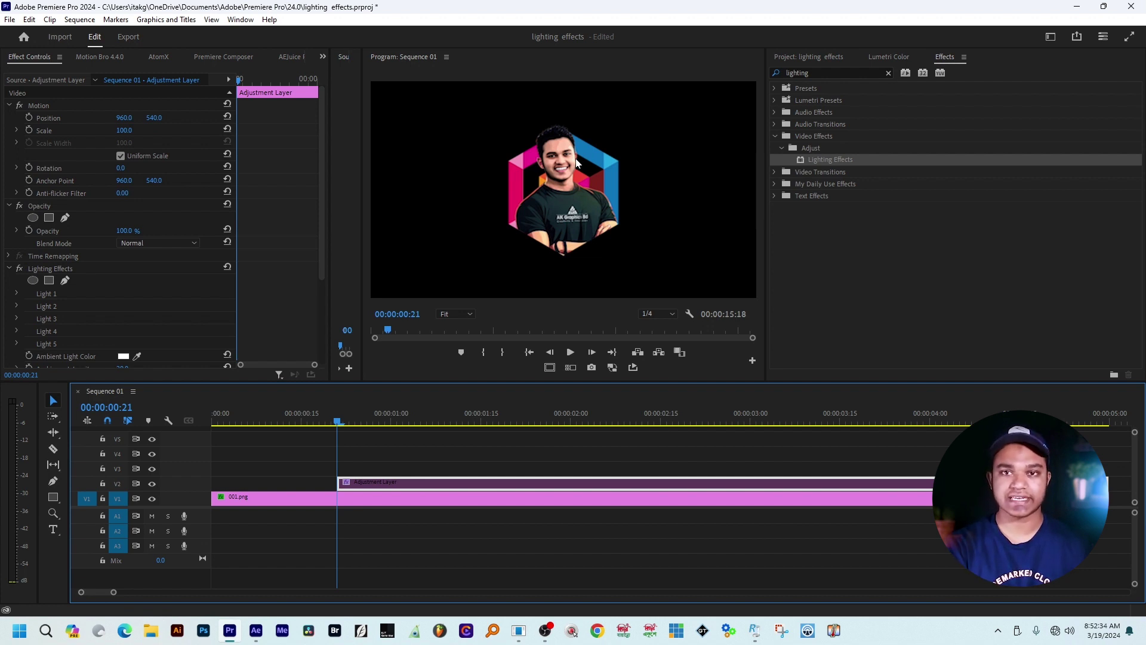
key("shift+e")
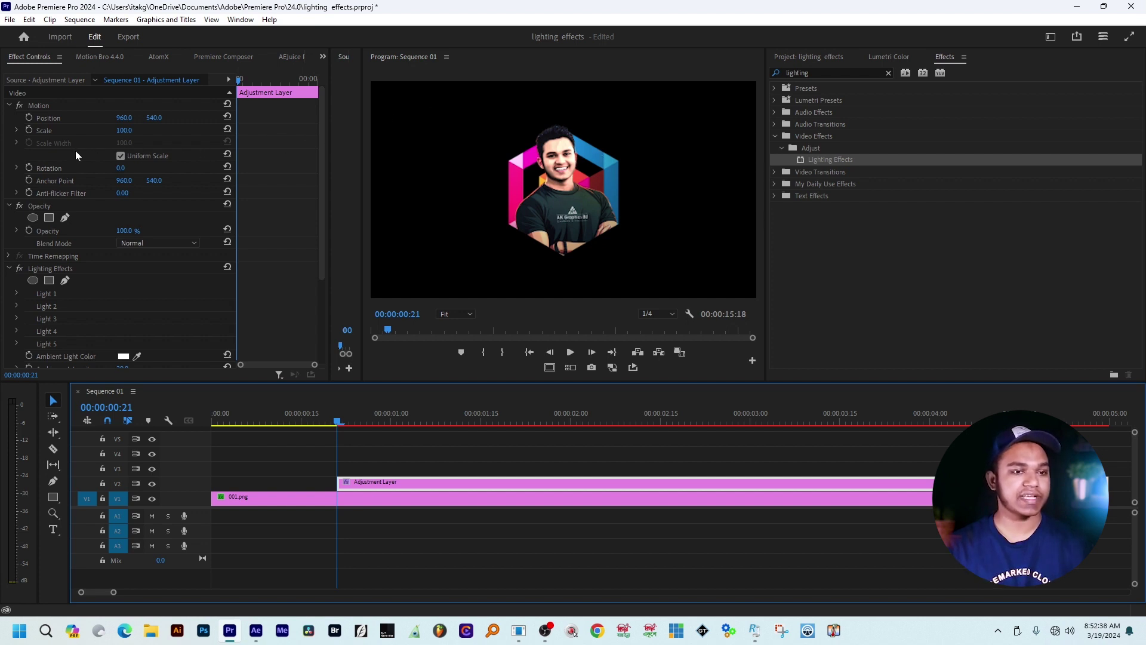
Step: Set the Lighting Effects values to ambience intensity 98, surface gloss 60, surface material 72 and exposure 47
scroll(77, 153, "down", 5)
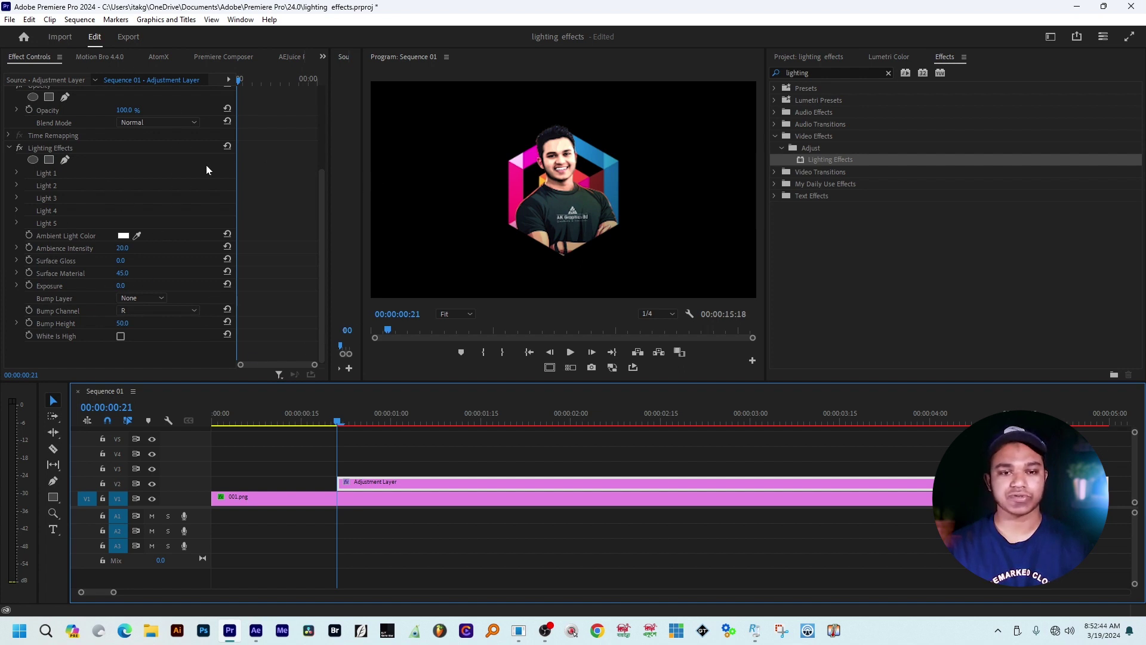
left_click(240, 20)
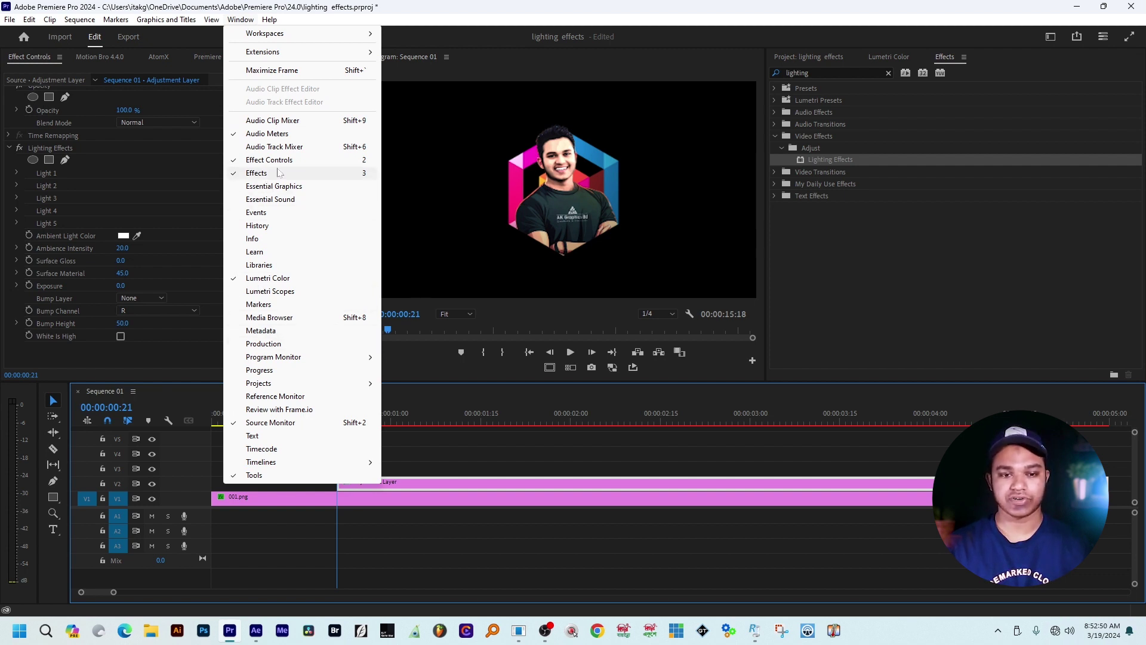
left_click(109, 203)
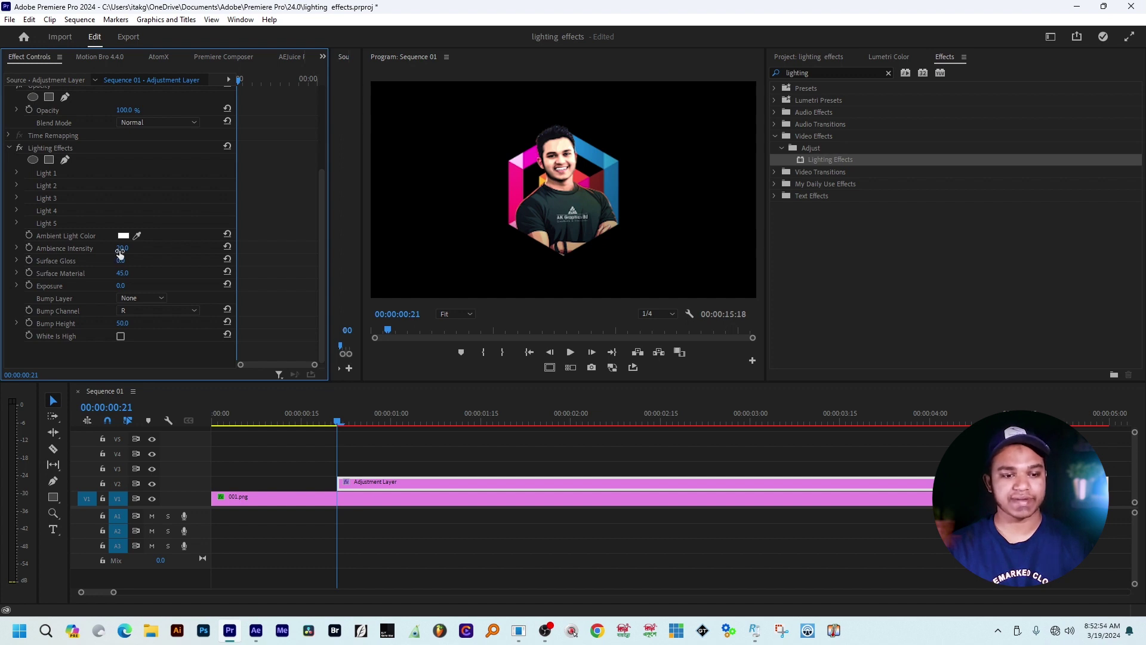
left_click_drag(123, 248, 149, 248)
left_click_drag(123, 248, 121, 248)
left_click_drag(120, 260, 578, 287)
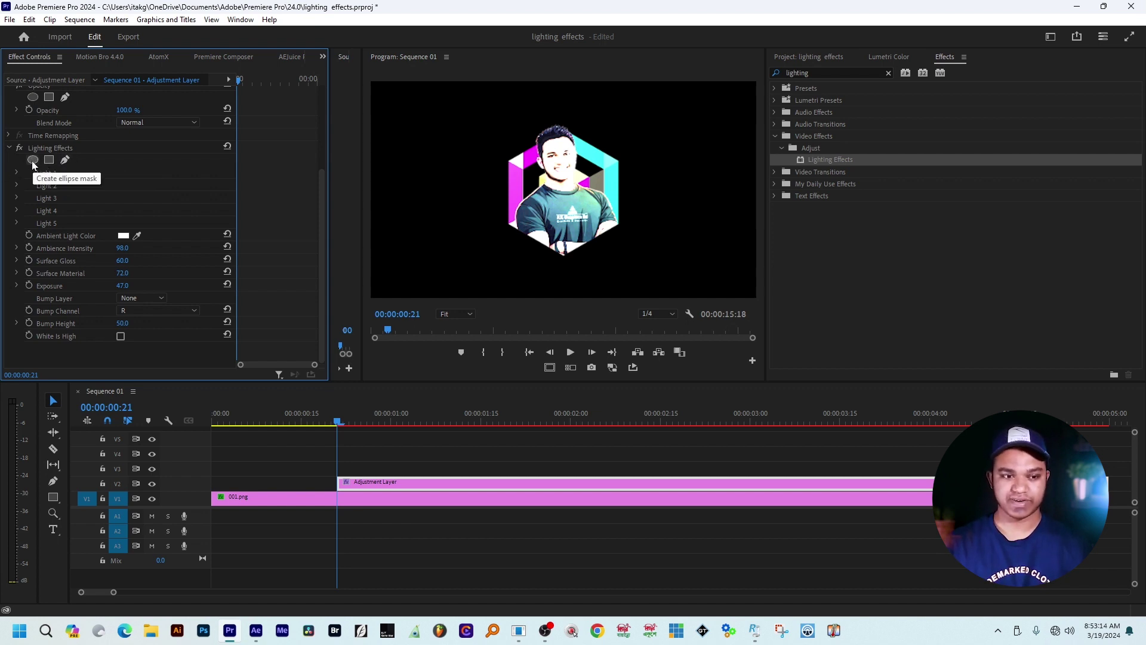
Step: Draw a thin diagonal four-point mask across the logo for Lighting Effects and set its feather to 31
left_click(65, 159)
left_click(525, 180)
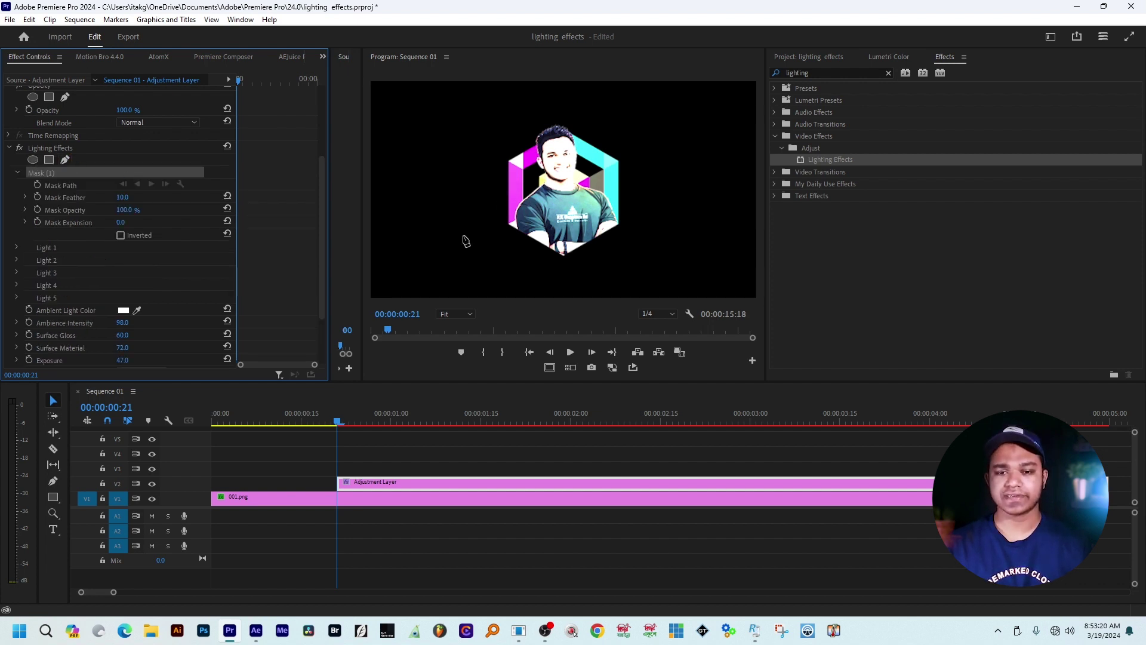
left_click(612, 118)
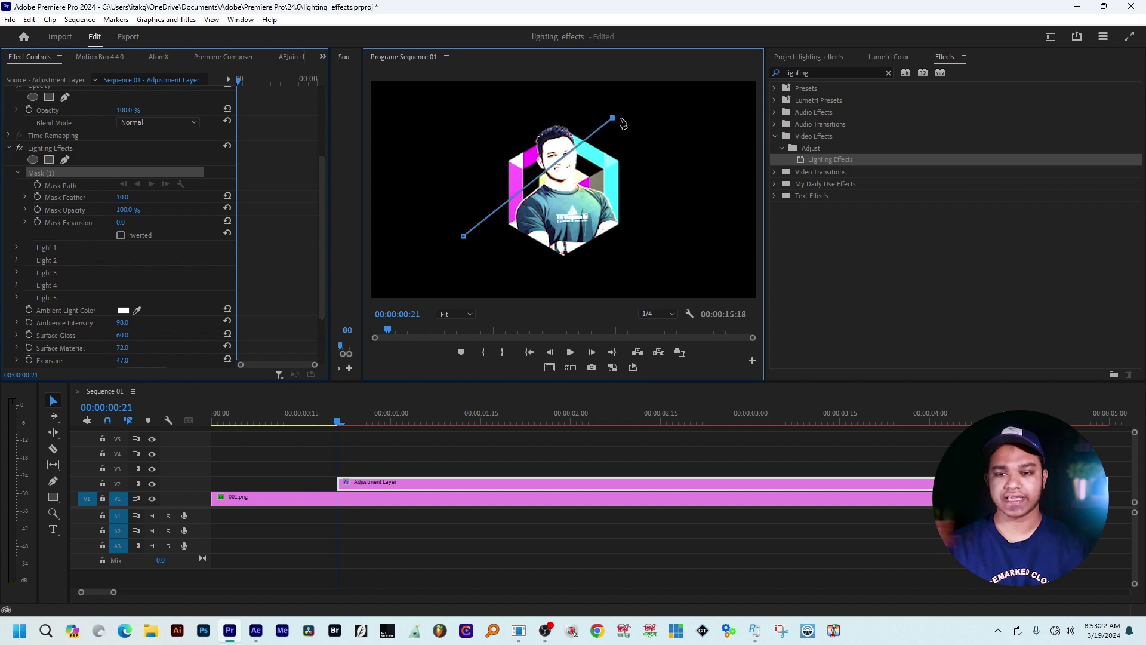
left_click(622, 127)
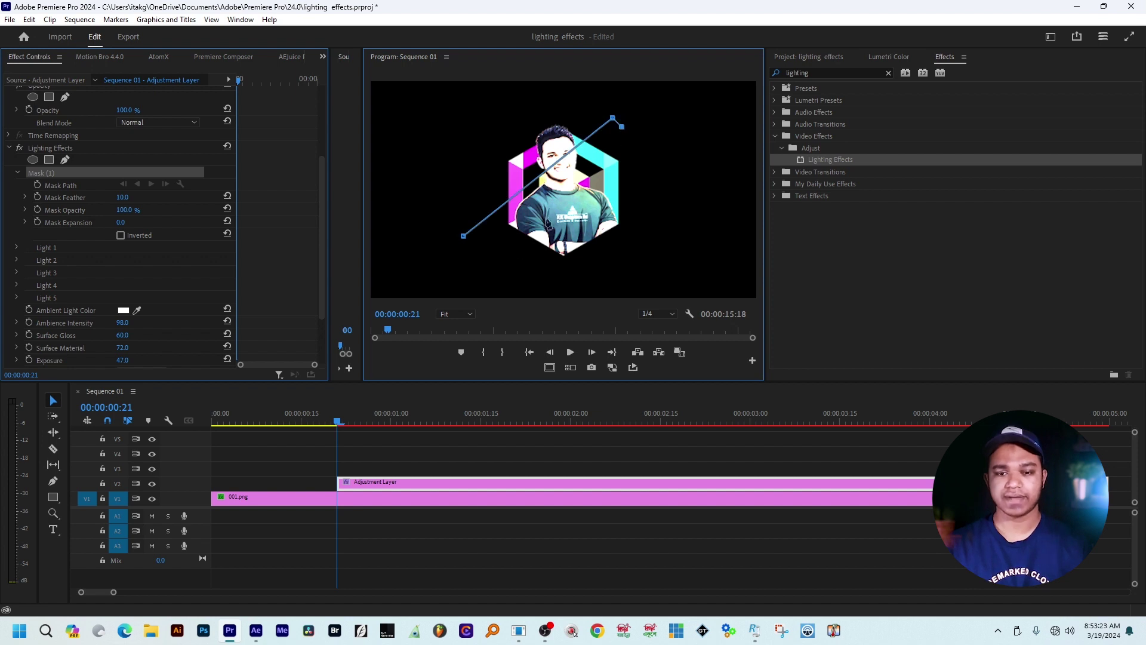
left_click(475, 247)
left_click(463, 236)
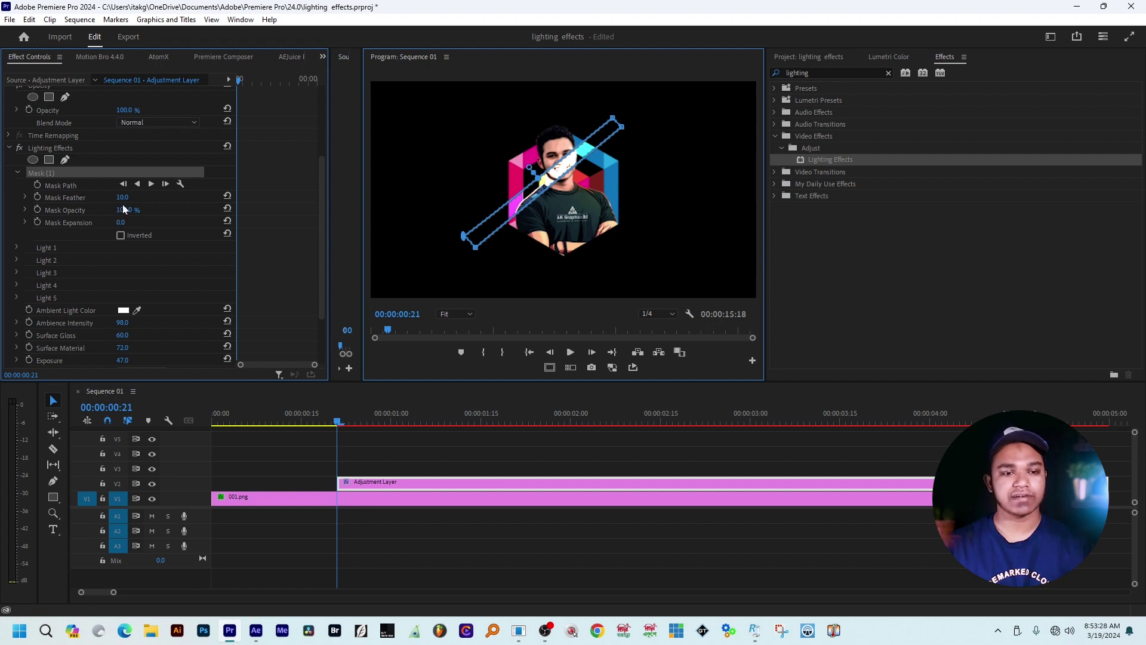
left_click_drag(123, 198, 136, 198)
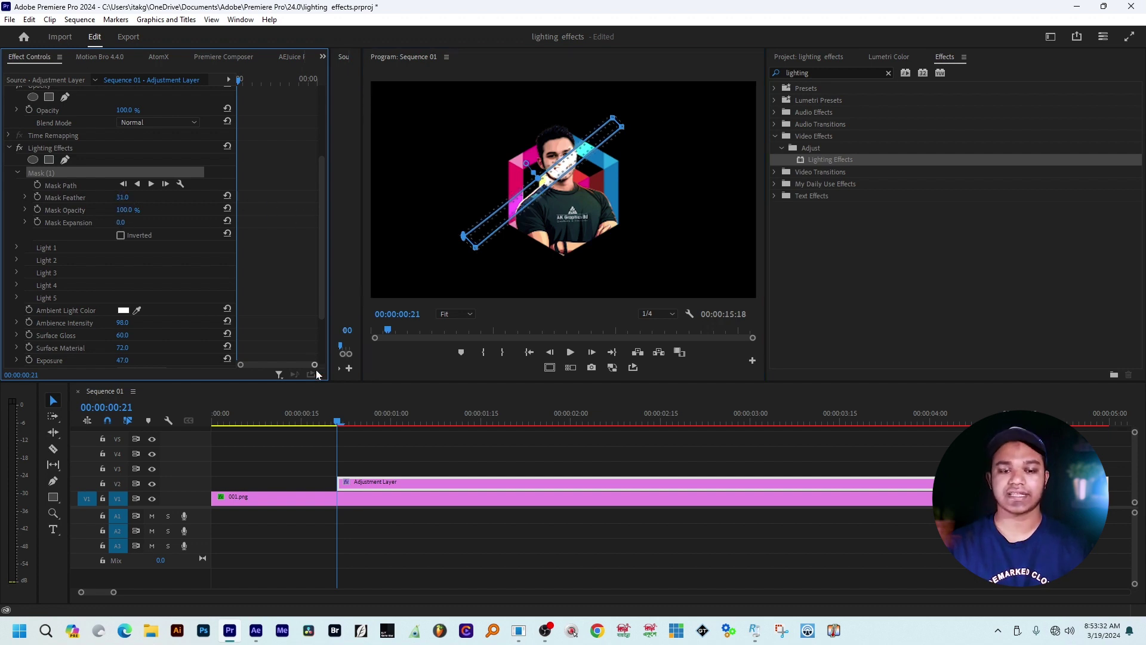
Step: At 00:00:00:21, move the mask off the logo's upper-left side and start keyframing its mask path
left_click_drag(343, 422, 457, 422)
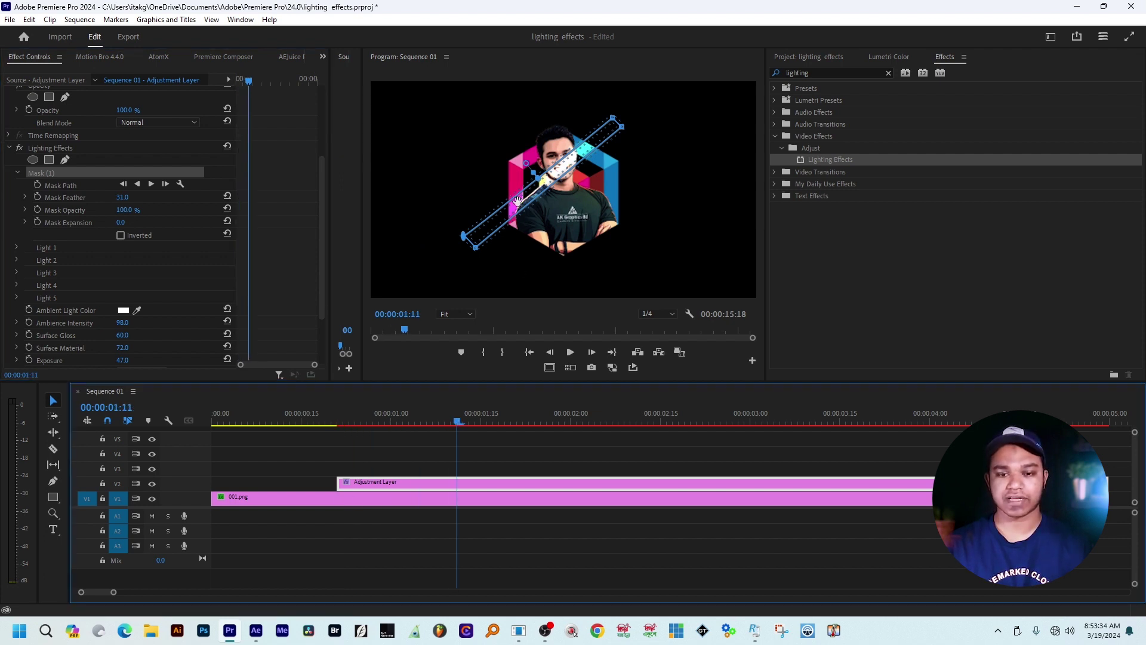
mouse_move(517, 198)
left_mouse_down()
mouse_move(489, 187)
mouse_move(526, 196)
left_mouse_up()
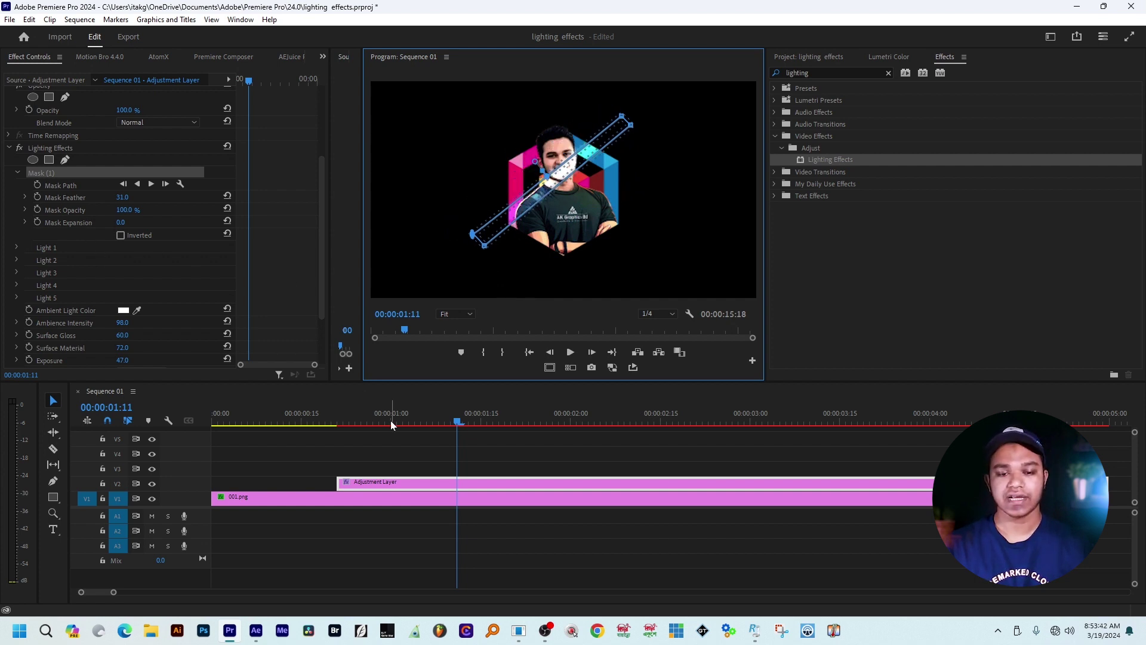
left_click_drag(391, 424, 338, 422)
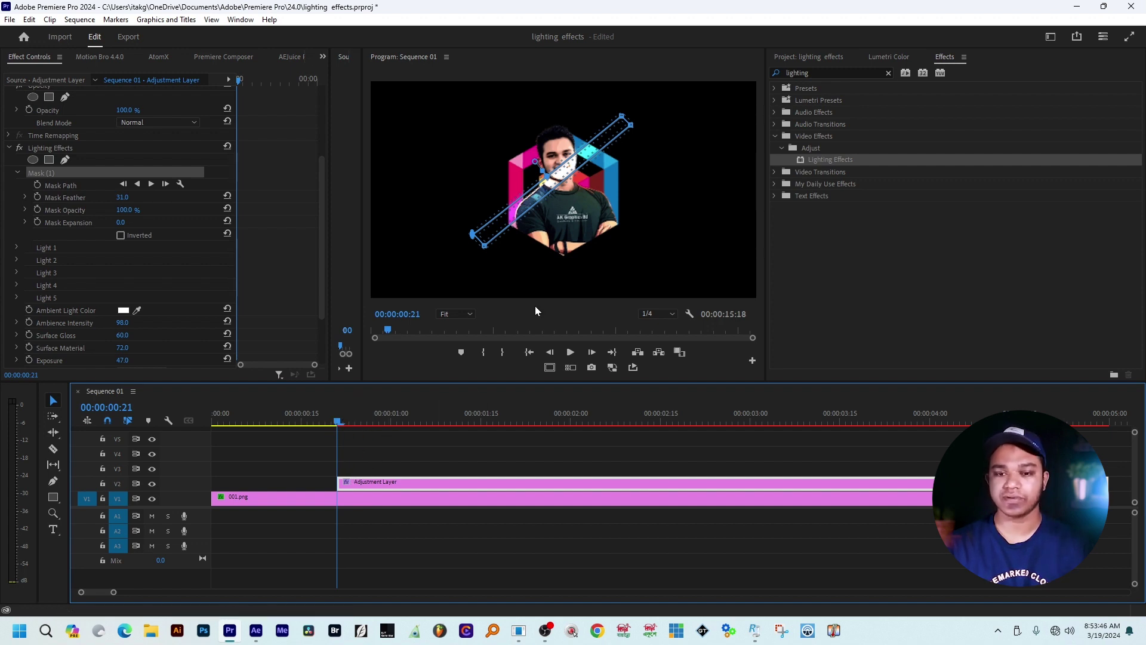
left_click_drag(535, 210, 455, 151)
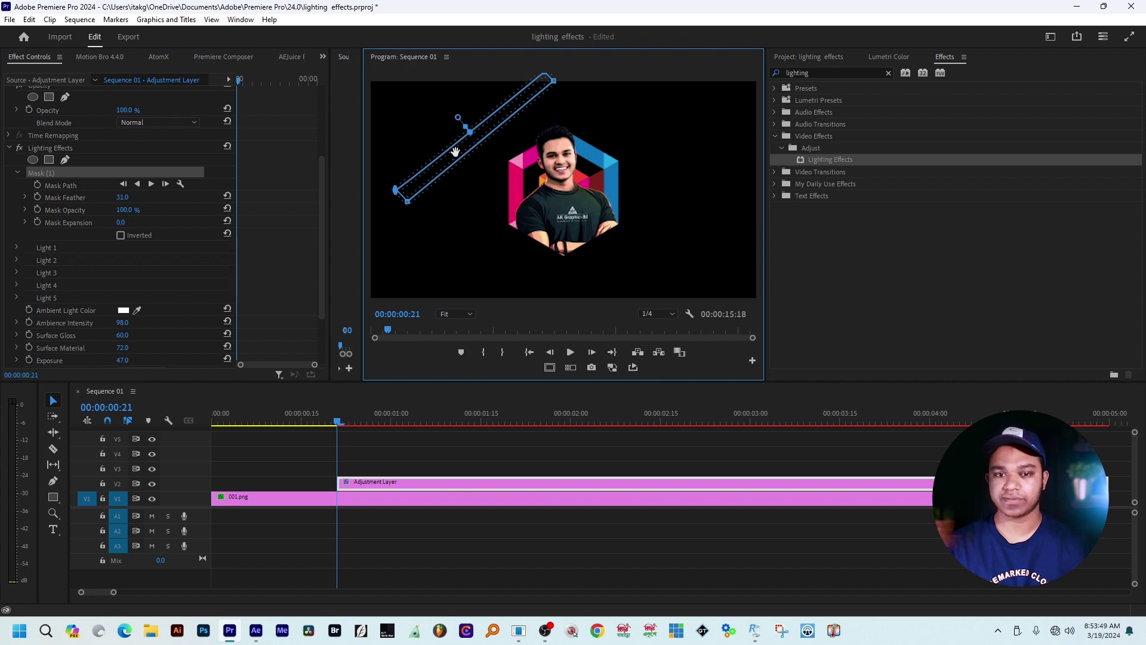
left_click(38, 186)
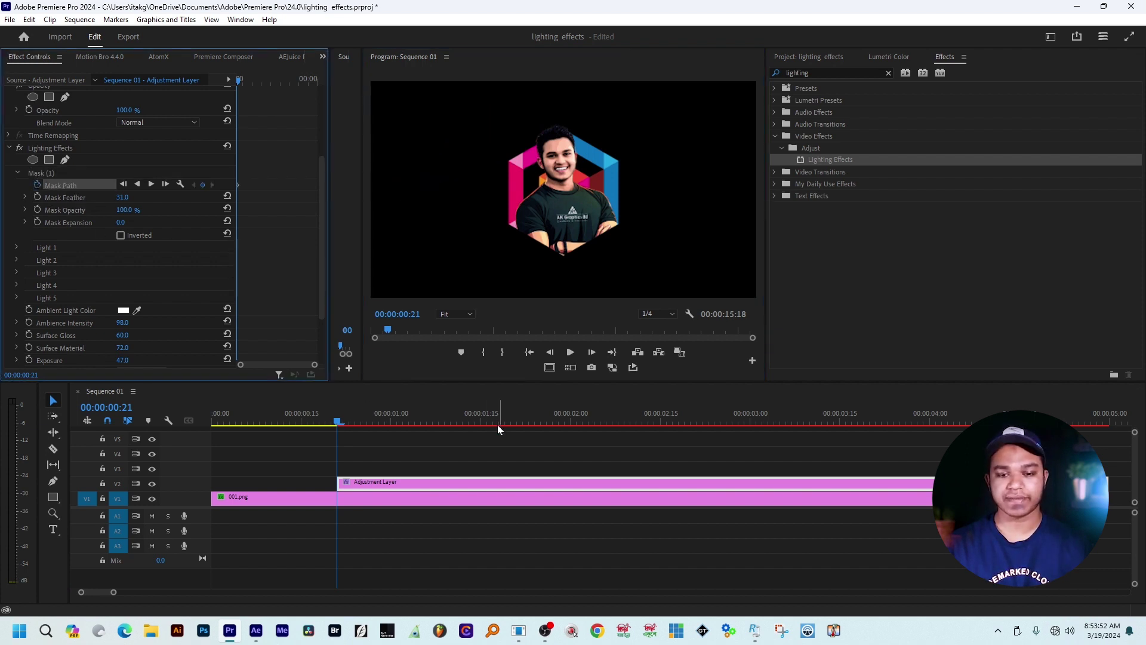
Step: At 00:00:02:00, move the mask across the logo to beyond its lower-right side as a second path keyframe
left_click(569, 424)
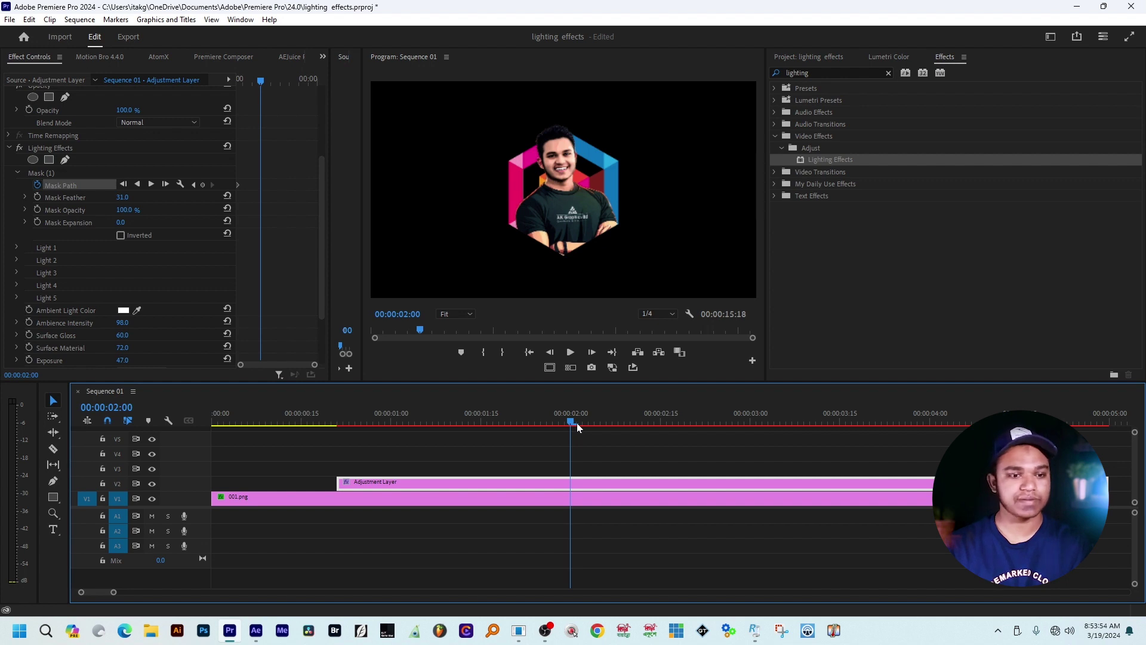
left_click(41, 173)
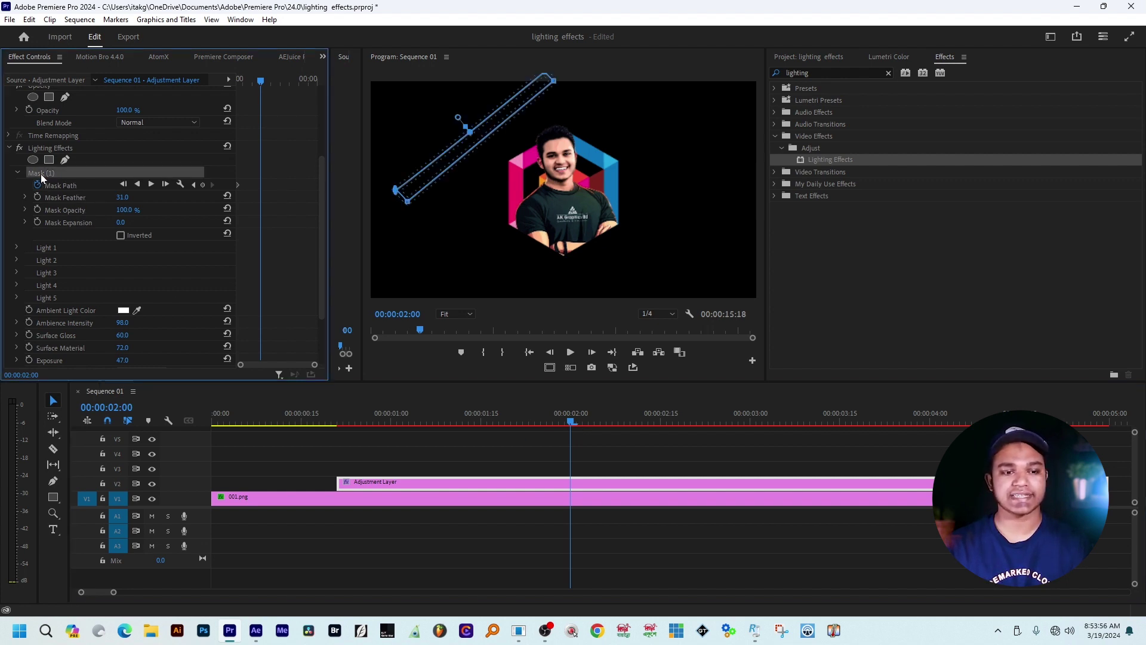
left_click_drag(478, 156, 653, 249)
Step: At 00:00:03:01, move the mask back to the logo's upper-left side as a third path keyframe
left_click(592, 429)
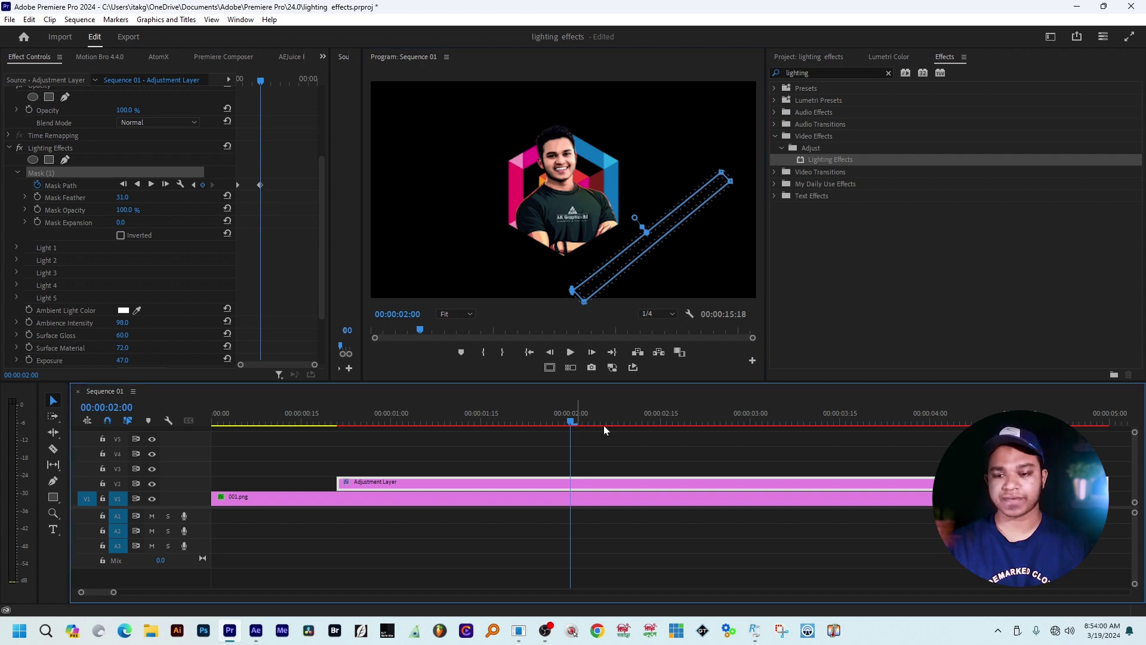
left_click_drag(746, 423, 756, 422)
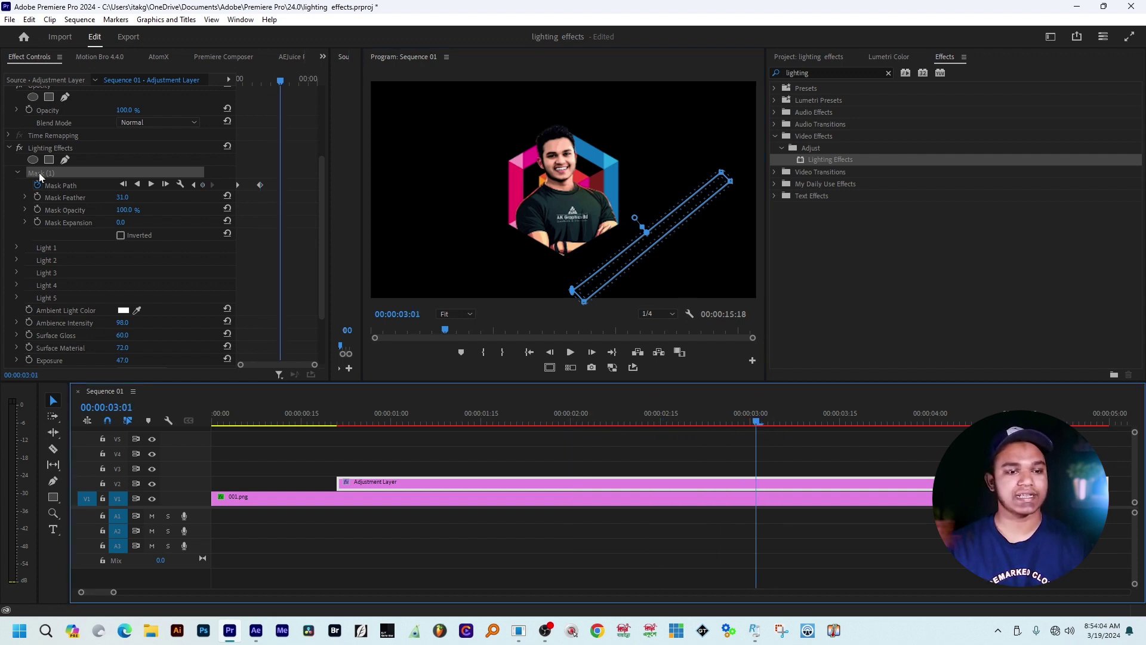
left_click_drag(685, 222, 657, 234)
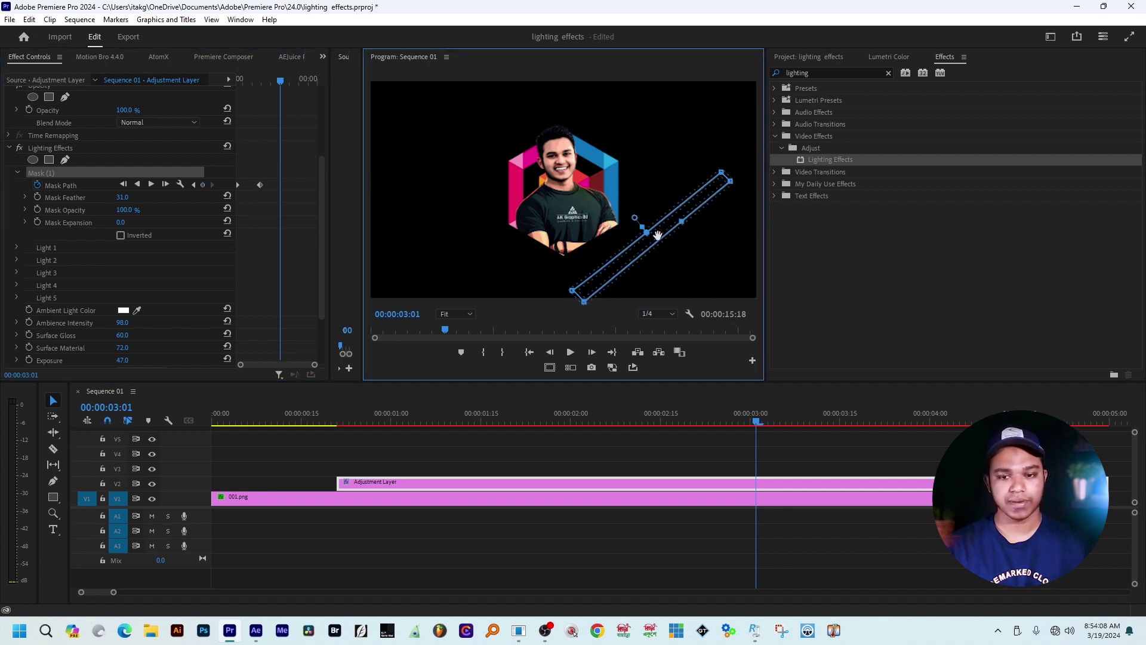
left_click(54, 172)
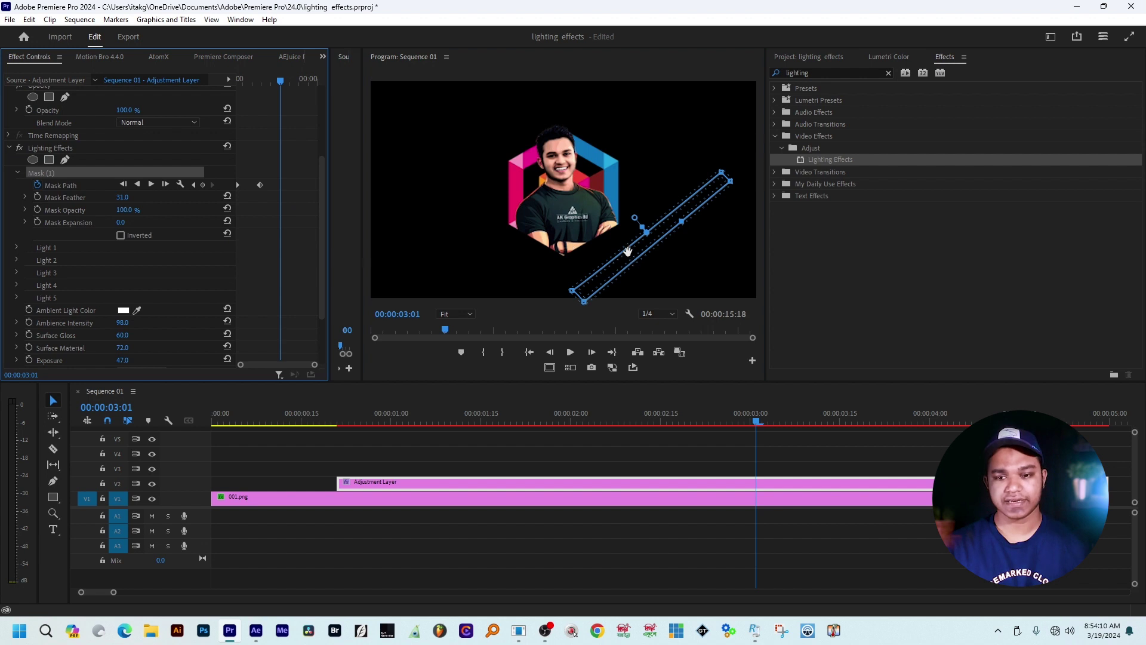
left_click_drag(630, 254, 484, 154)
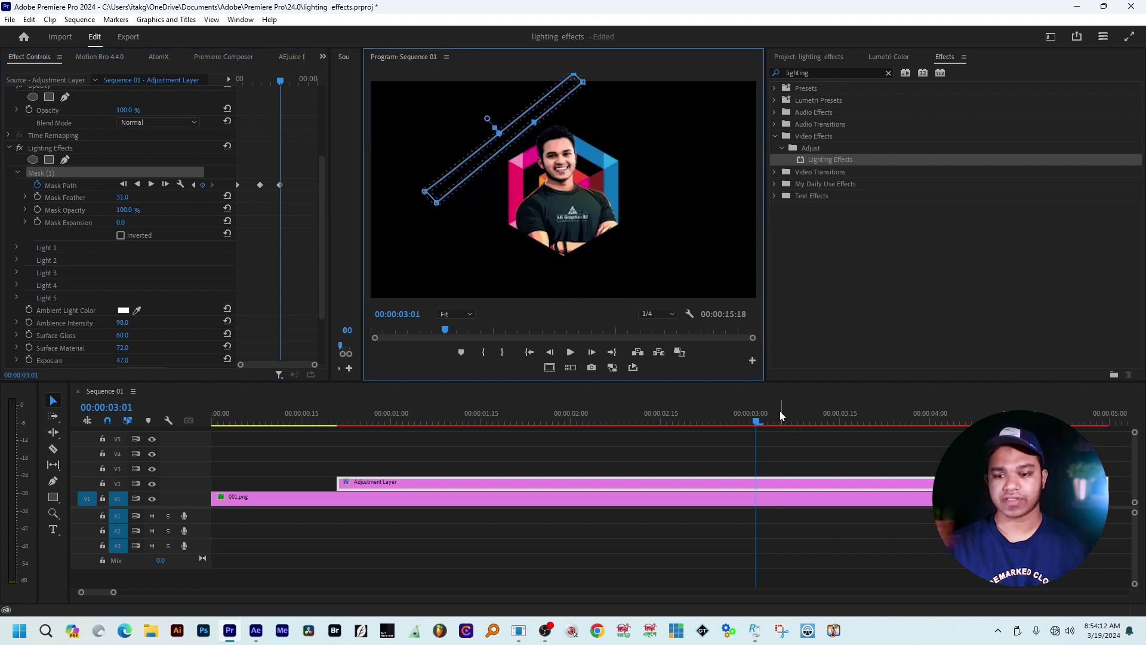
Step: Play the sequence from near its start and scrub around 00:00:02:00 to review the light sweeping over the logo
left_click_drag(740, 421, 273, 427)
key("space")
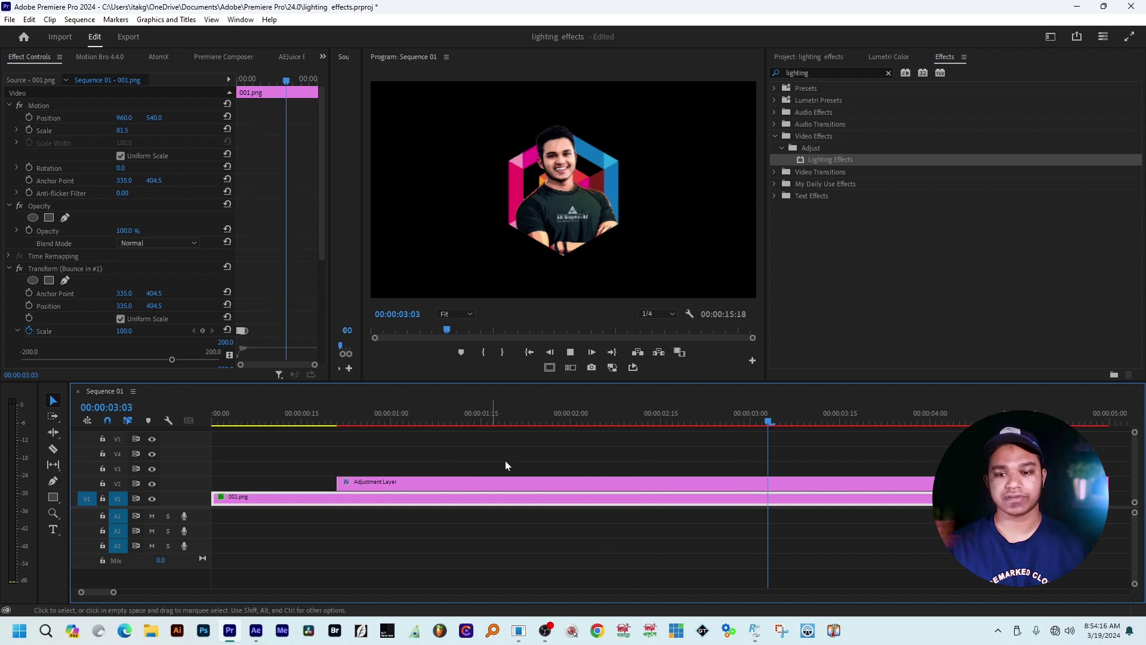
left_click_drag(398, 416, 595, 425)
left_click(579, 428)
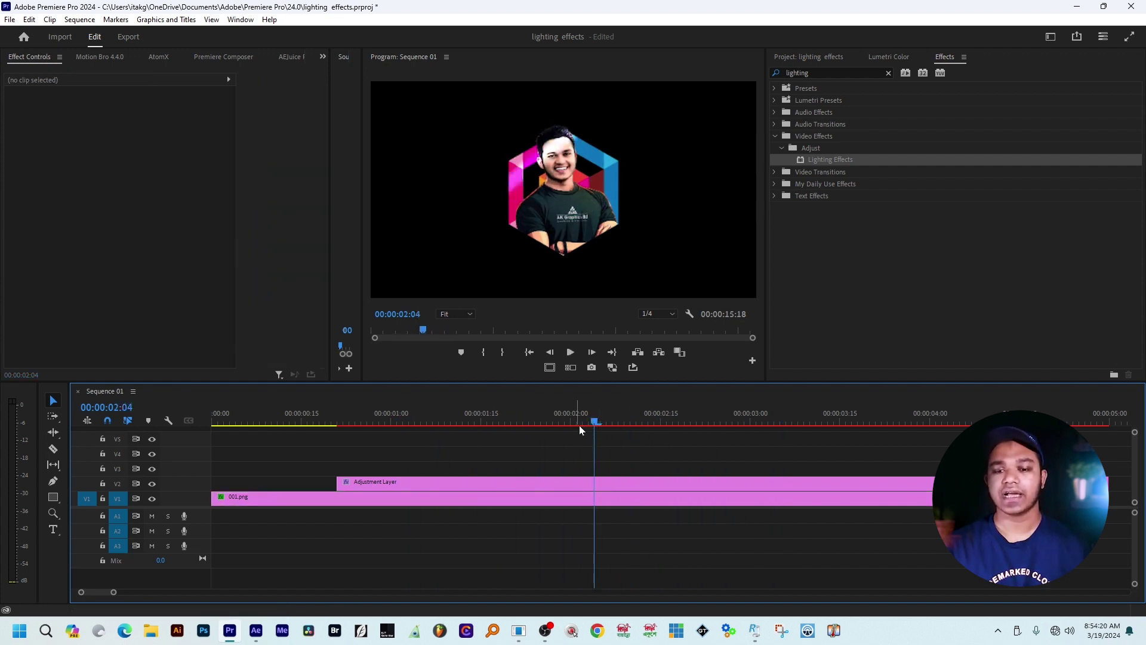
left_click_drag(475, 425, 567, 425)
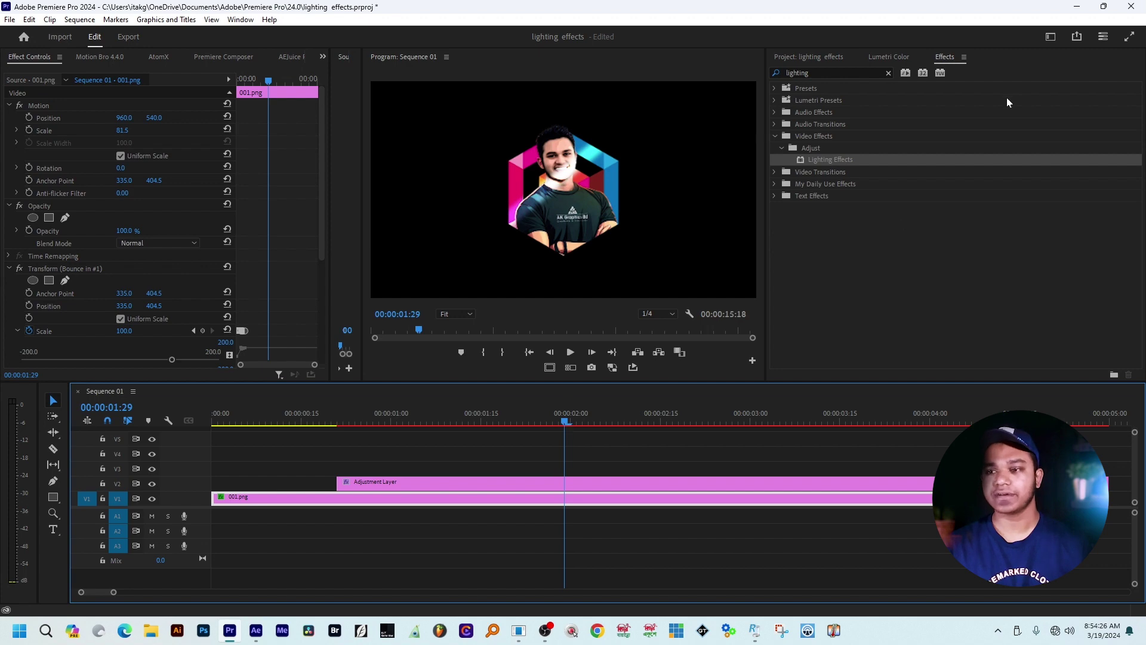
Step: Switch to After Effects and delete the 001.png layer from Comp 1
left_click(1076, 6)
left_click(256, 631)
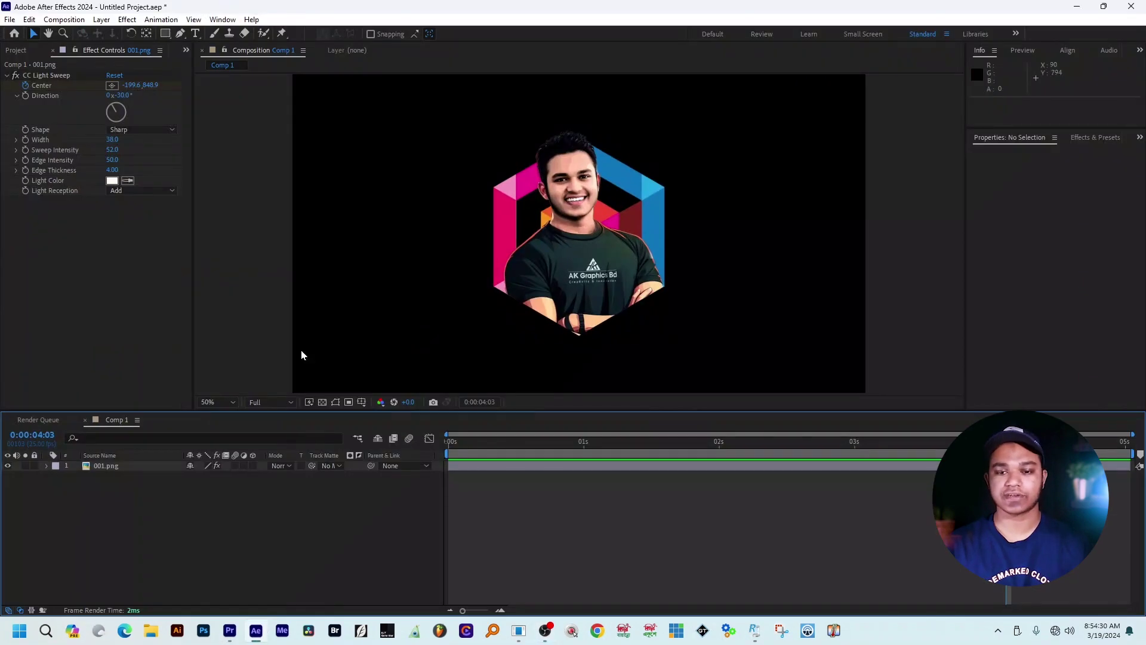
left_click(526, 466)
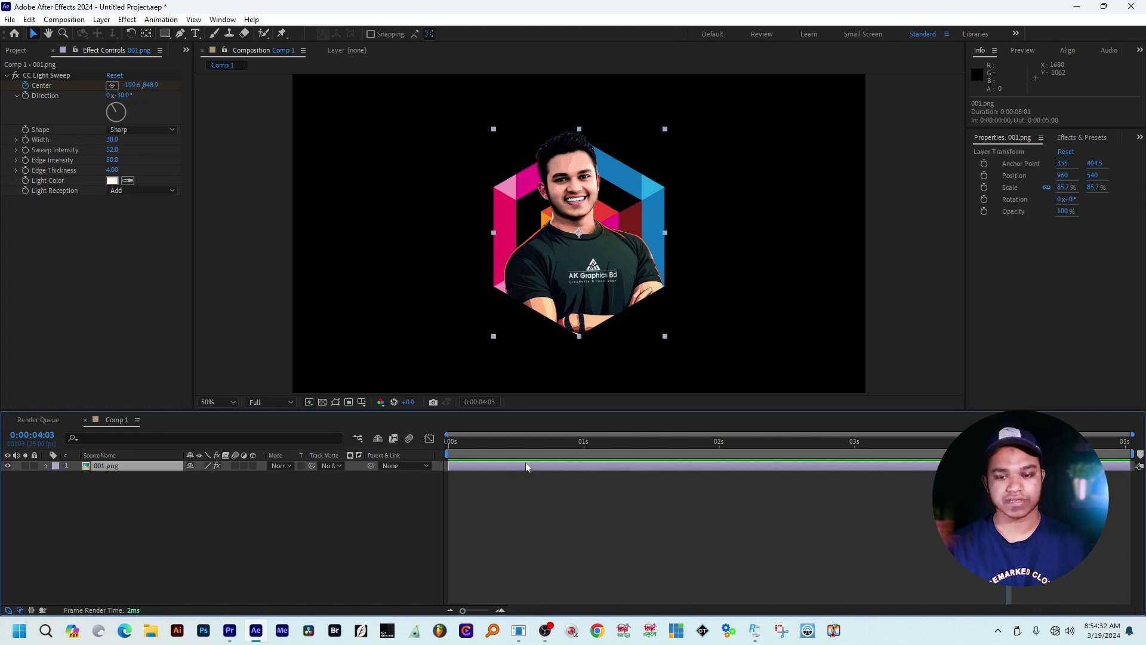
key("Delete")
left_click(567, 442)
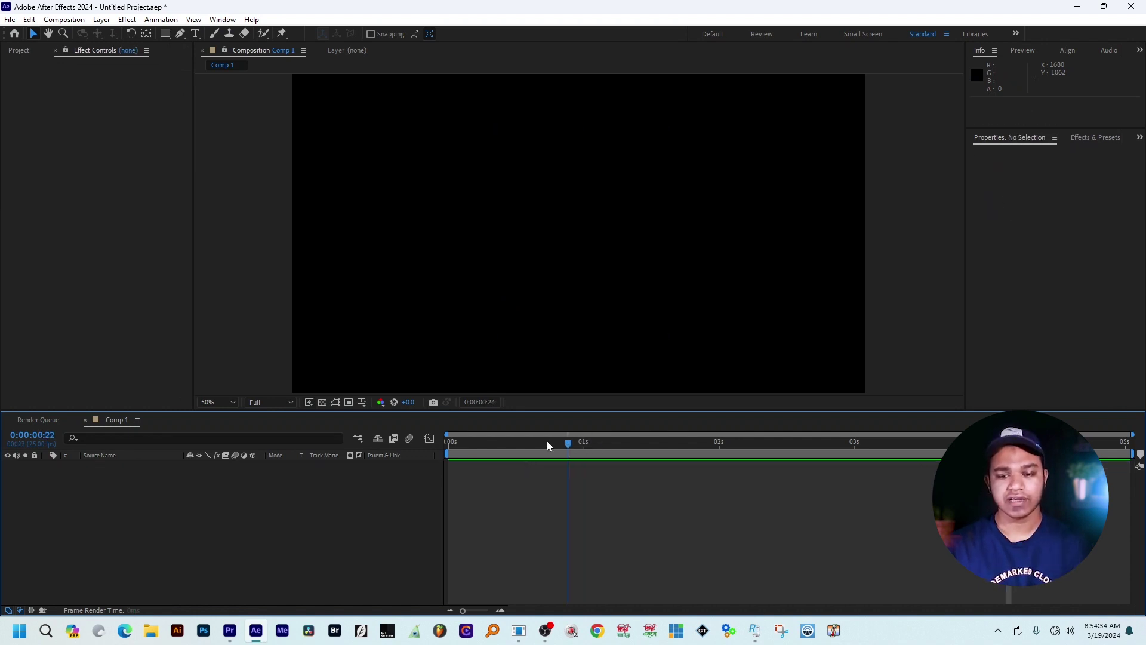
Step: Delete both 001.png and Comp 1 from the project
key("space")
key("space")
left_click(706, 468)
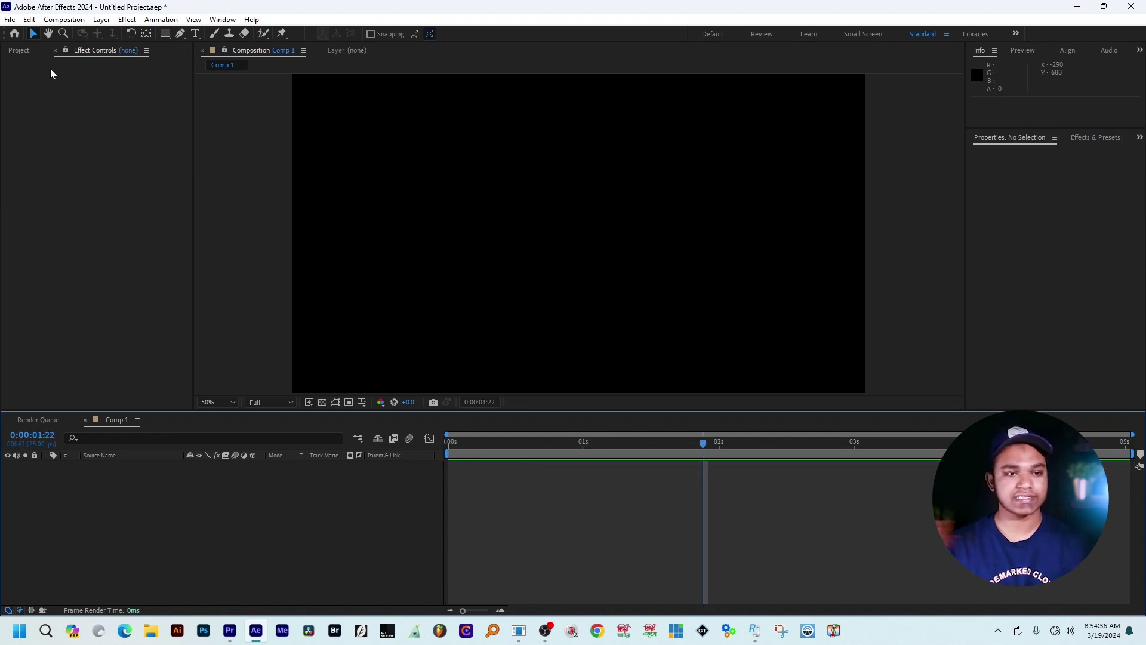
left_click(21, 50)
left_click_drag(41, 253, 67, 157)
key("Delete")
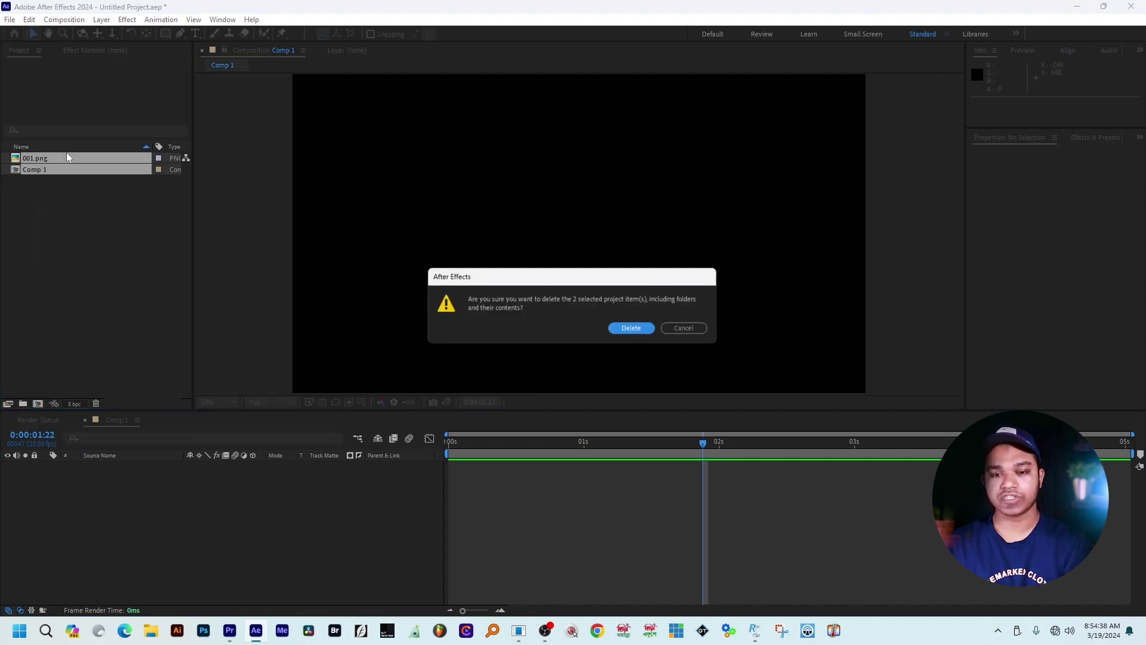
left_click(632, 328)
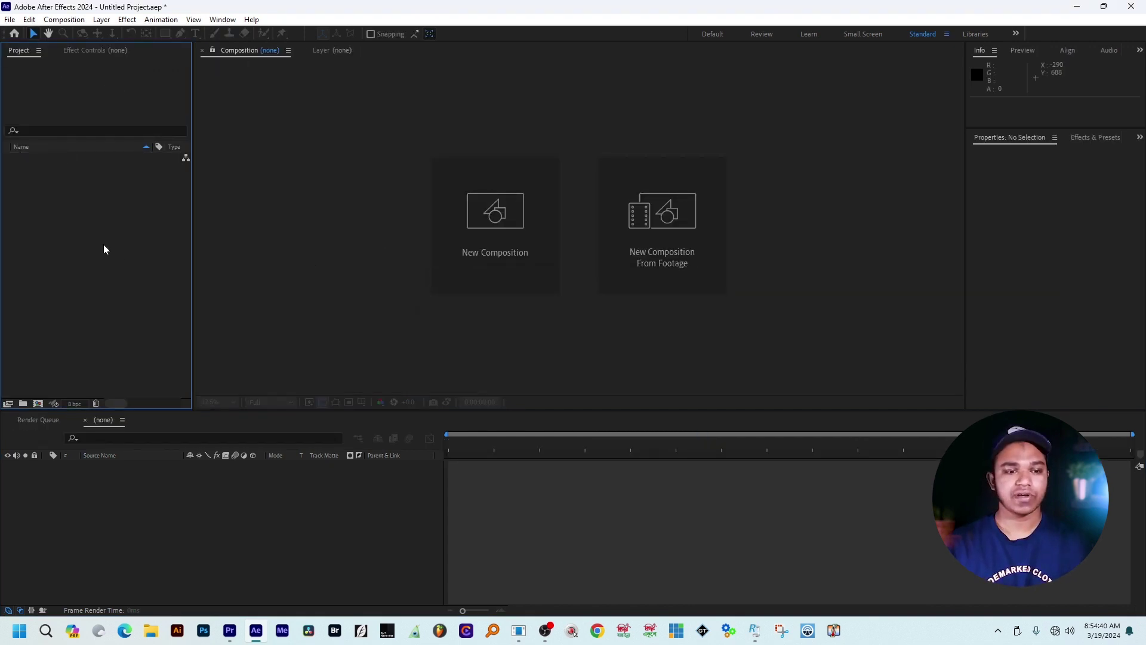
Step: Create a 1920x1080 composition, Comp 1, at 25 fps with a duration of 0:00:05:01, and import 001.png into the project
left_click(506, 253)
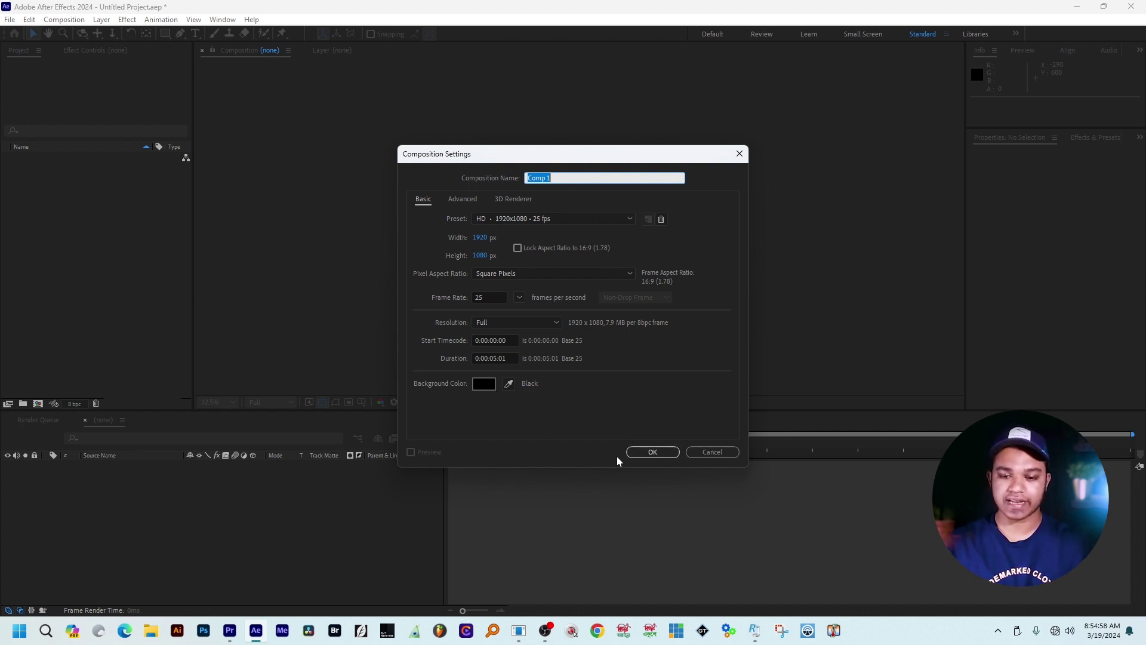
left_click(643, 454)
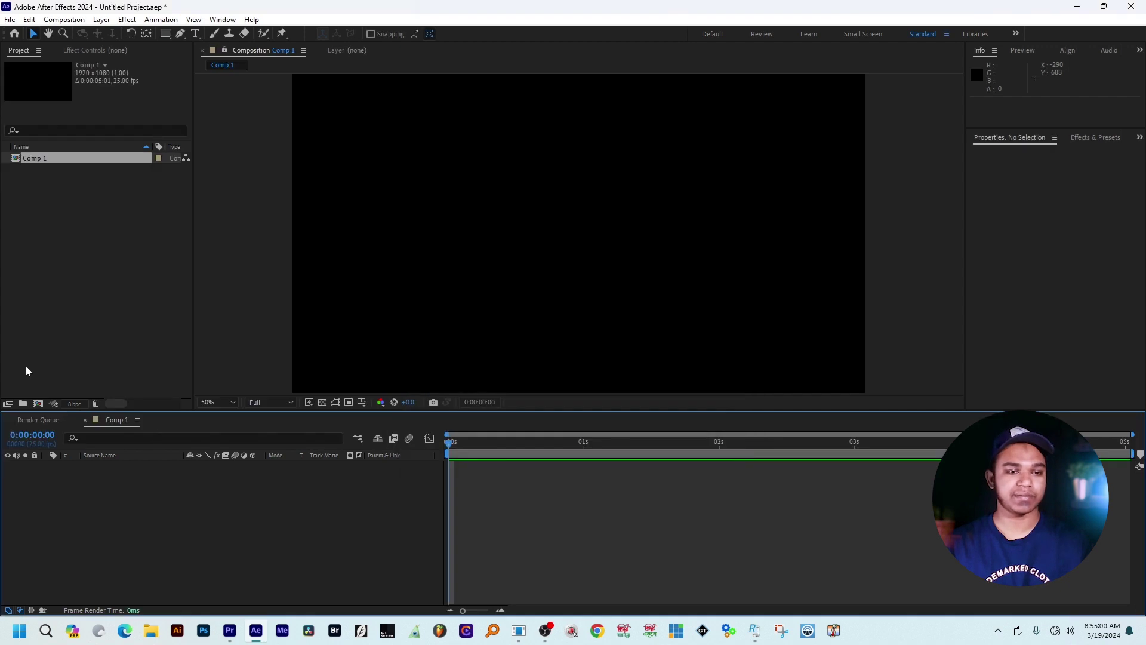
double_click(88, 296)
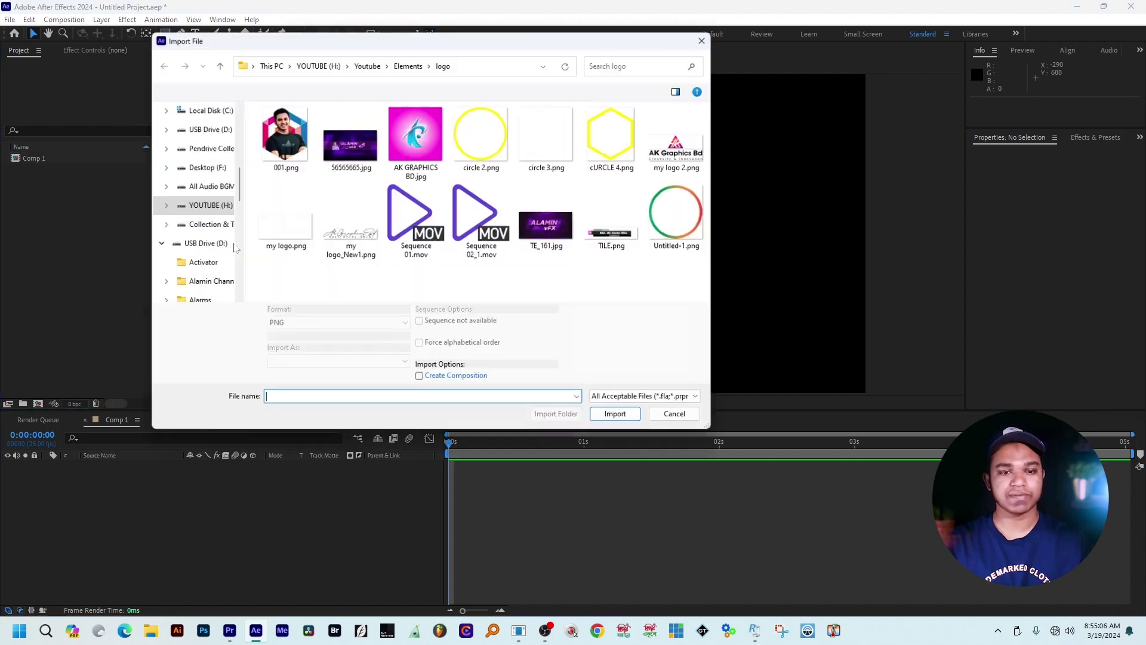
left_click(617, 407)
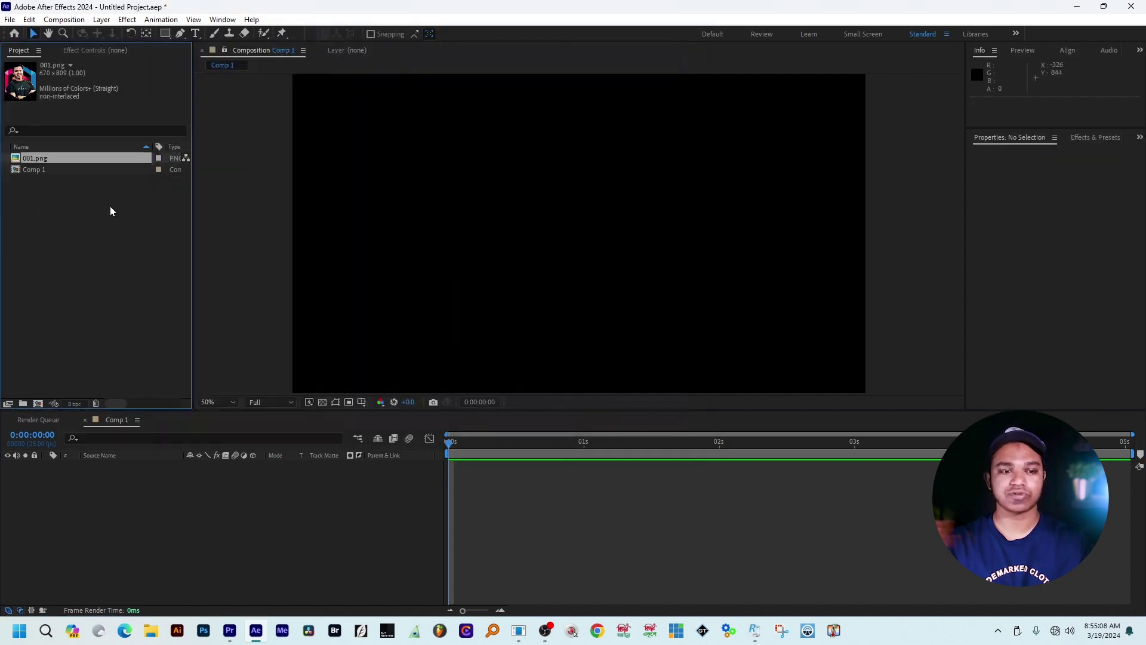
Step: Add the imported 001.png to Comp 1 as a layer
left_click_drag(89, 162, 170, 468)
key("comma")
key("comma")
key("comma")
key("period")
key("period")
key("period")
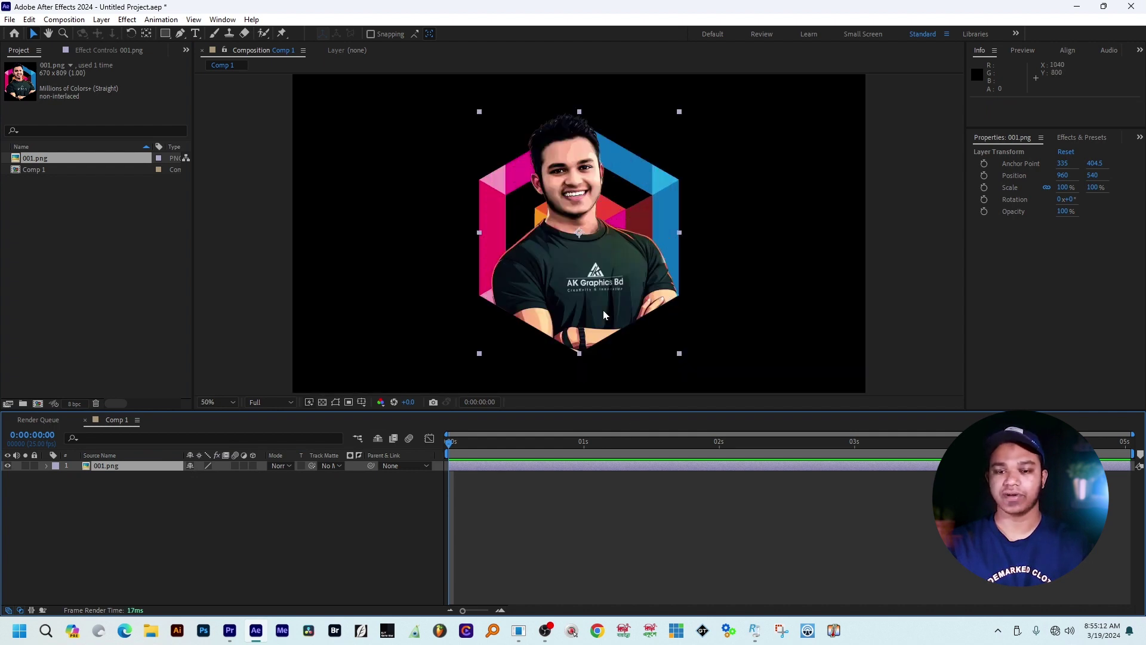
key("comma")
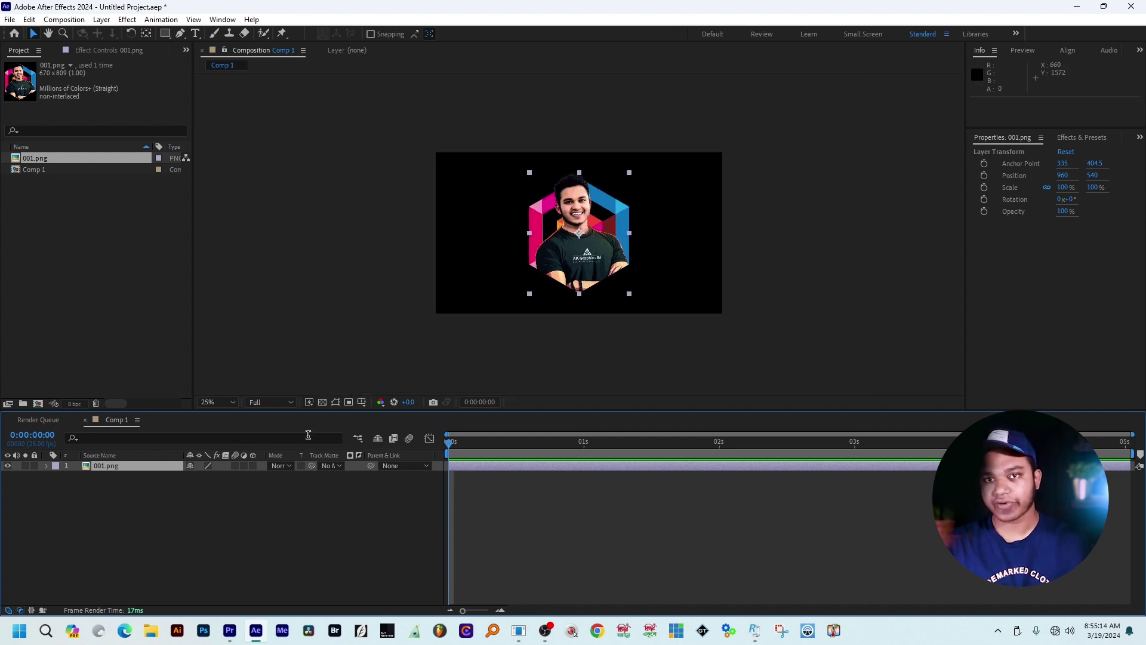
Step: Scale the 001.png layer down to 78%
left_click(46, 466)
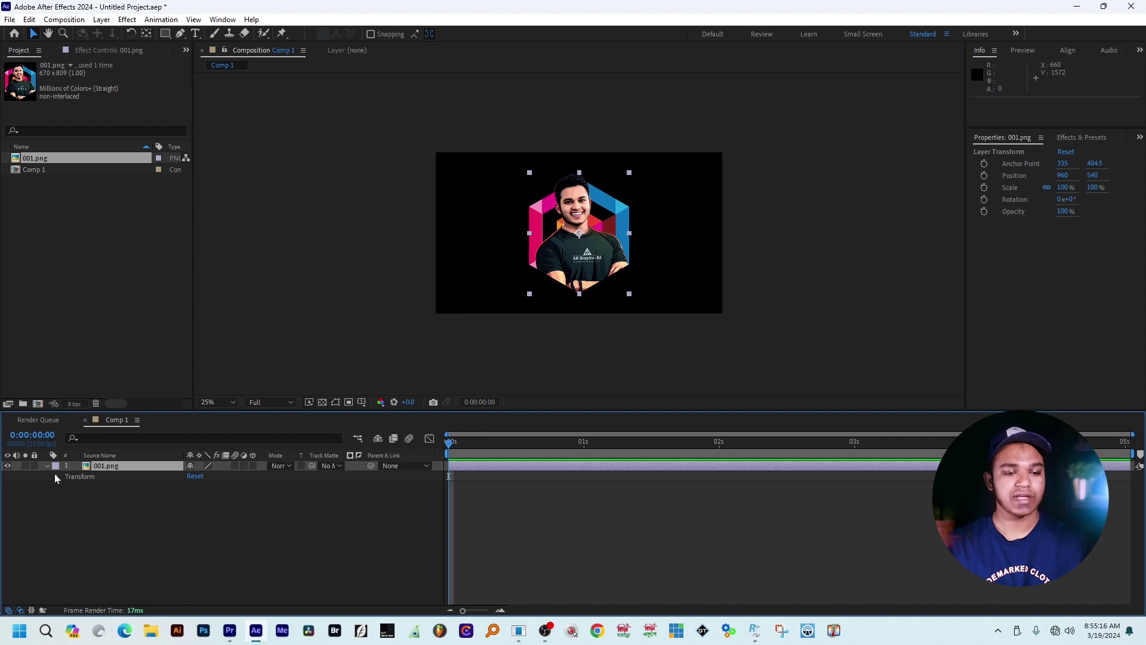
left_click(57, 476)
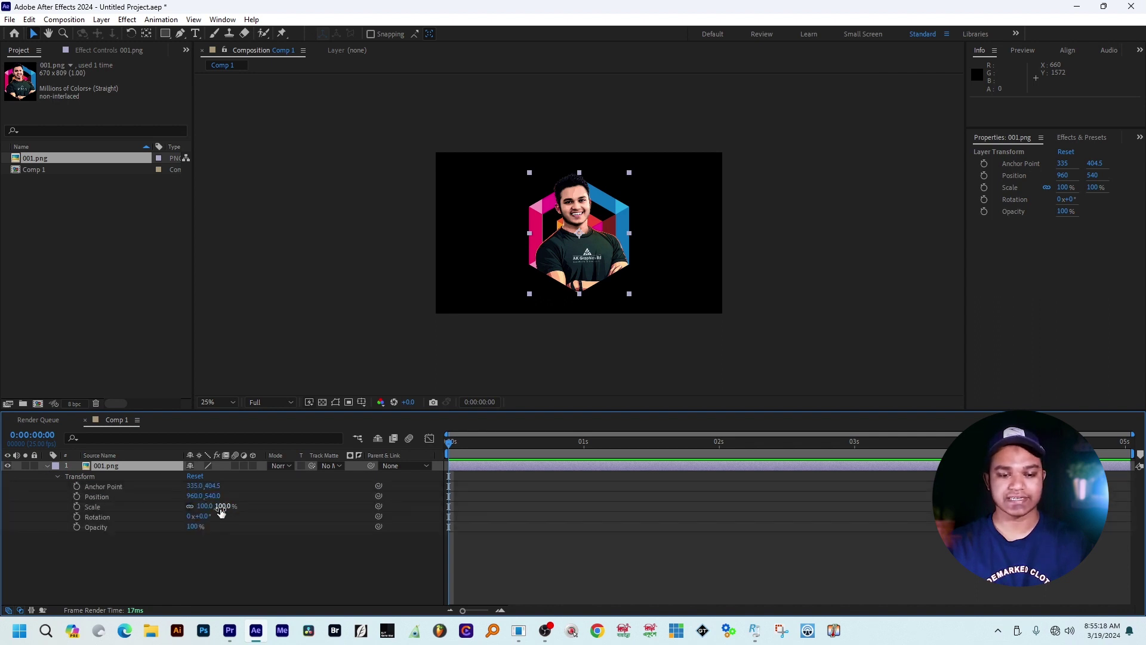
left_click_drag(221, 510, 208, 510)
left_click(676, 338)
scroll(614, 390, "up", 5)
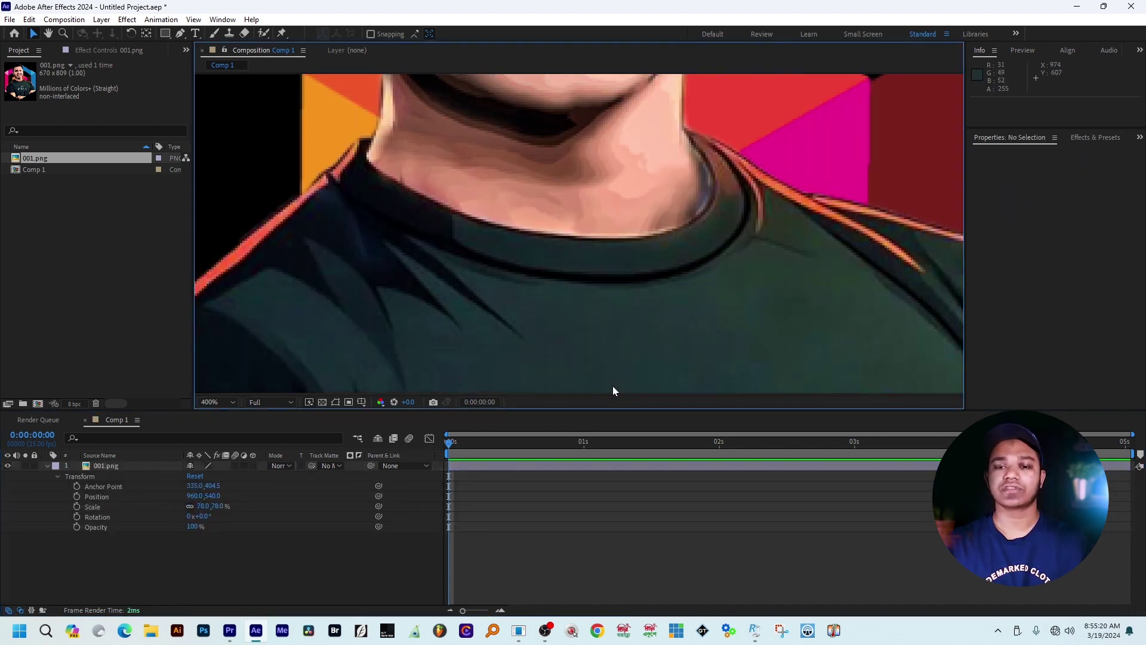
scroll(614, 391, "down", 6)
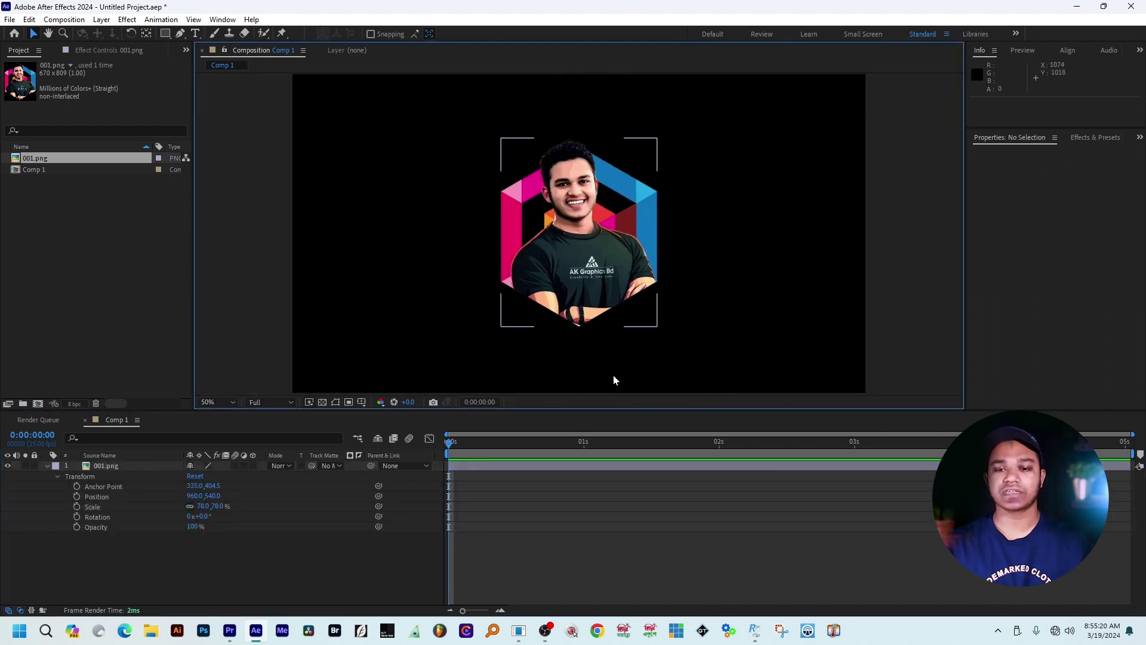
left_click(505, 452)
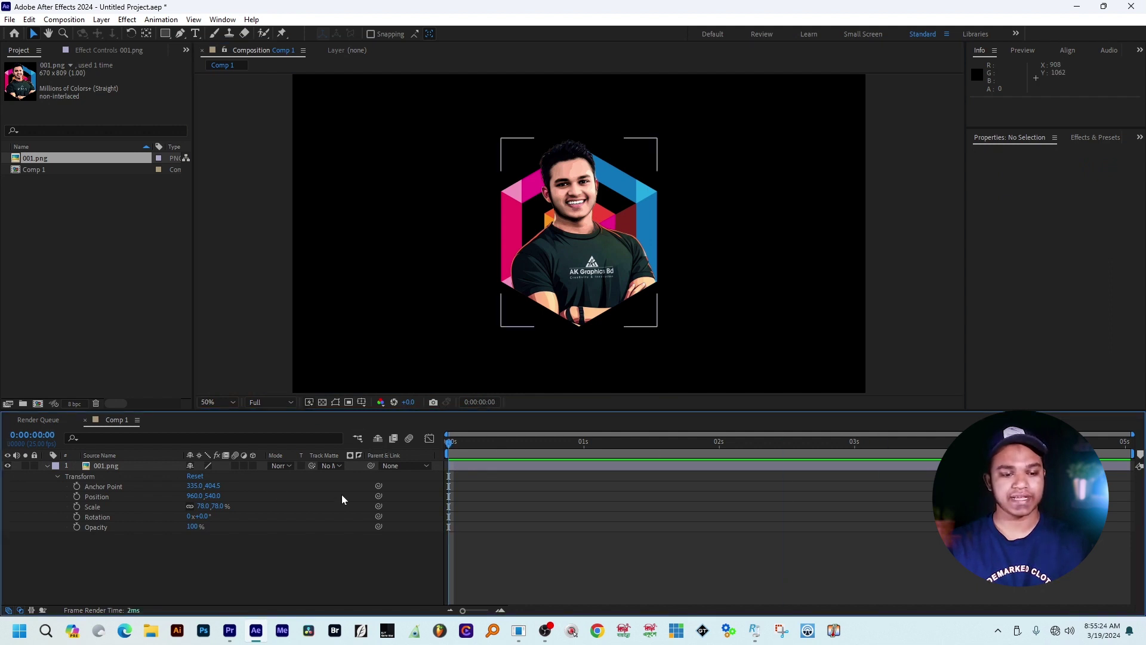
left_click(47, 466)
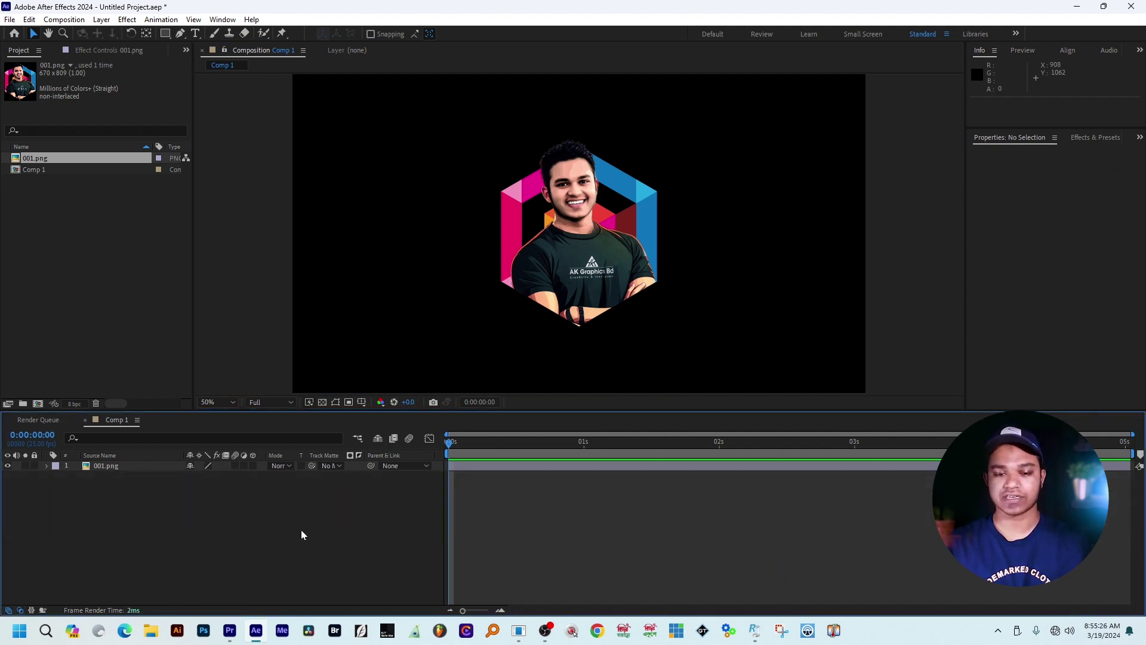
Step: Find the CC Light Sweep effect by searching for "cc light s" and apply it to the 001.png layer
left_click(626, 463)
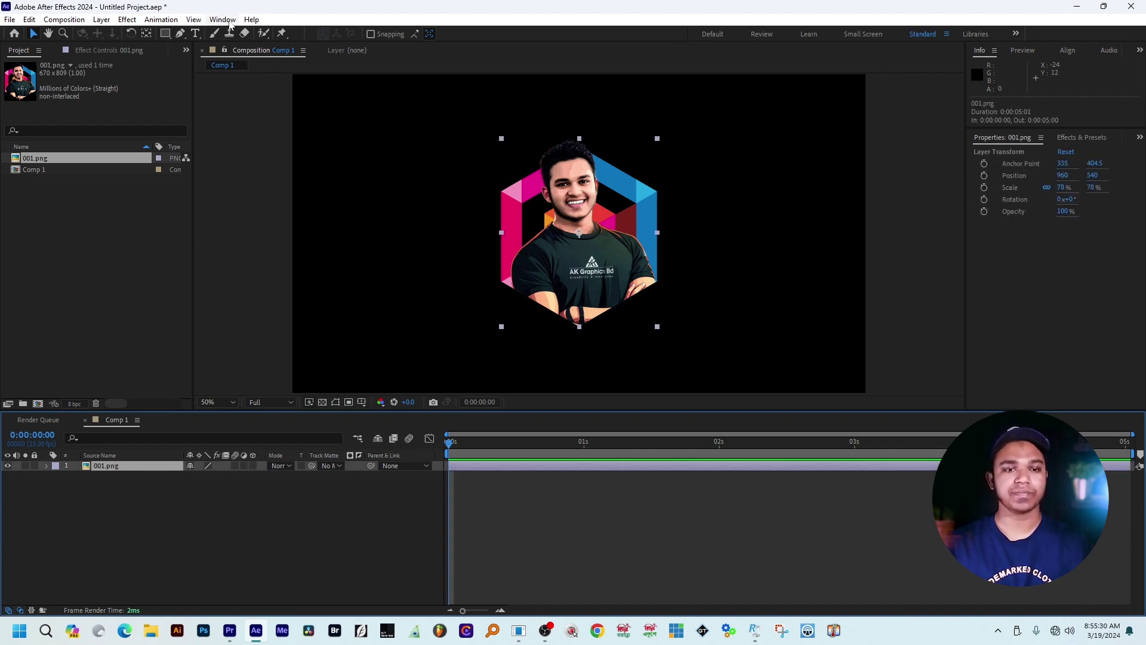
left_click(228, 22)
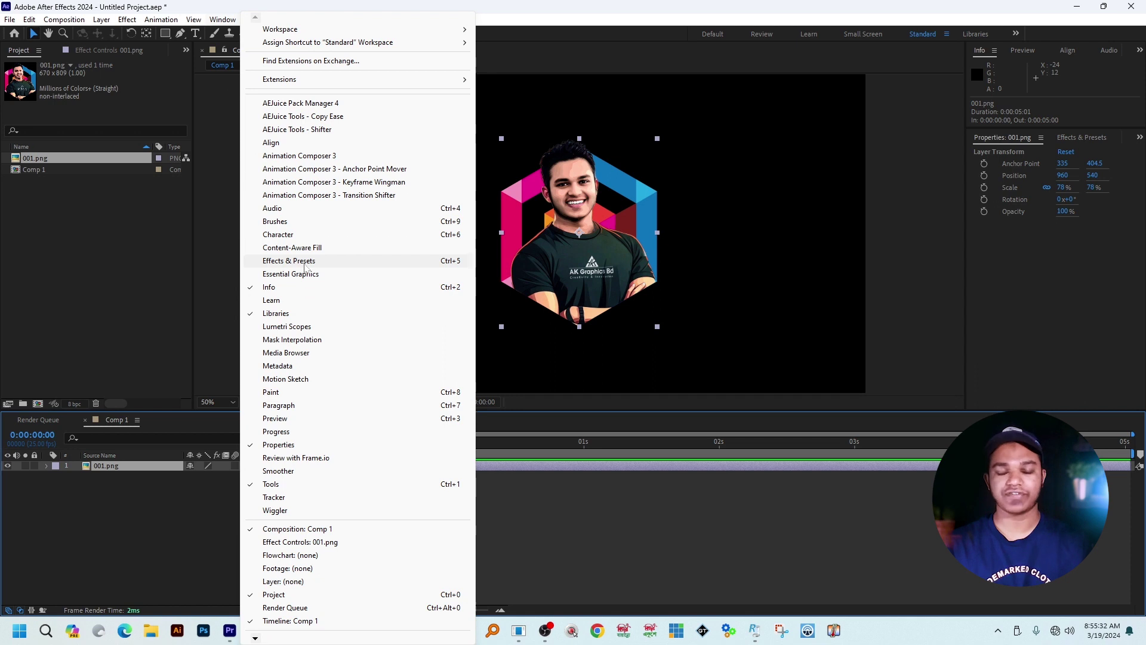
left_click(292, 260)
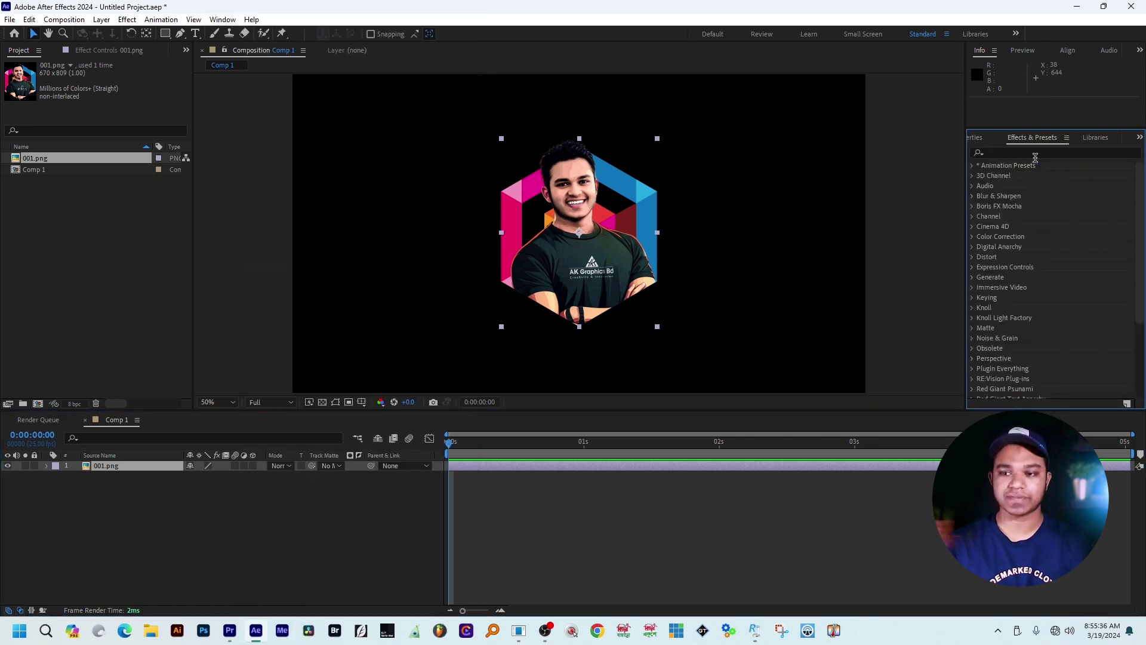
left_click(1036, 153)
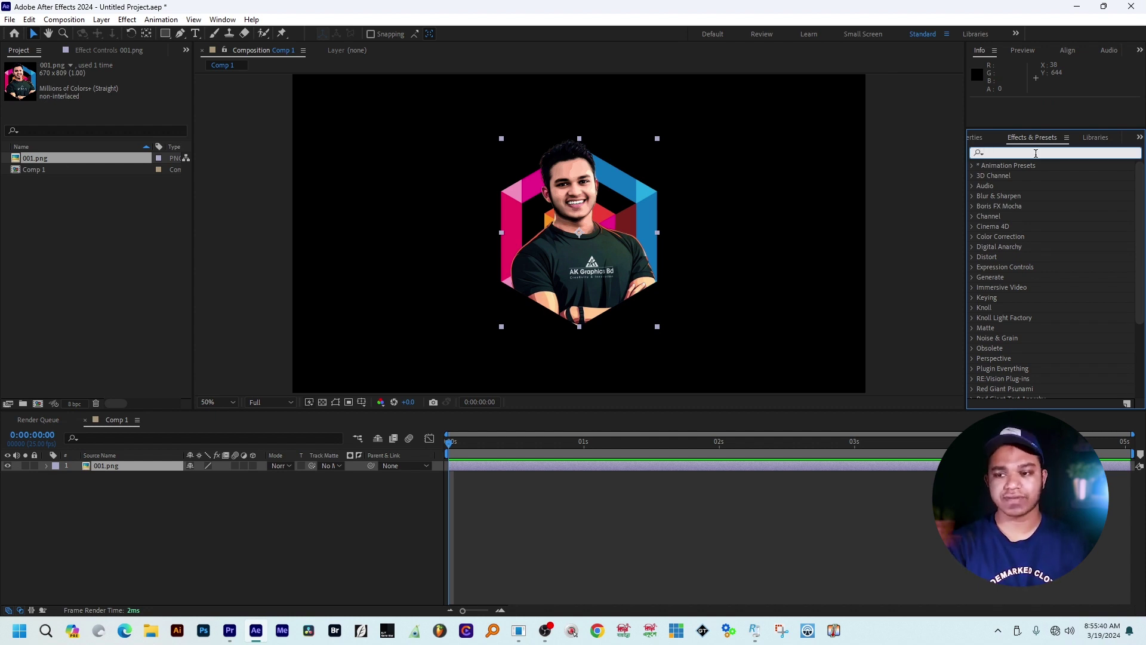
type("cc")
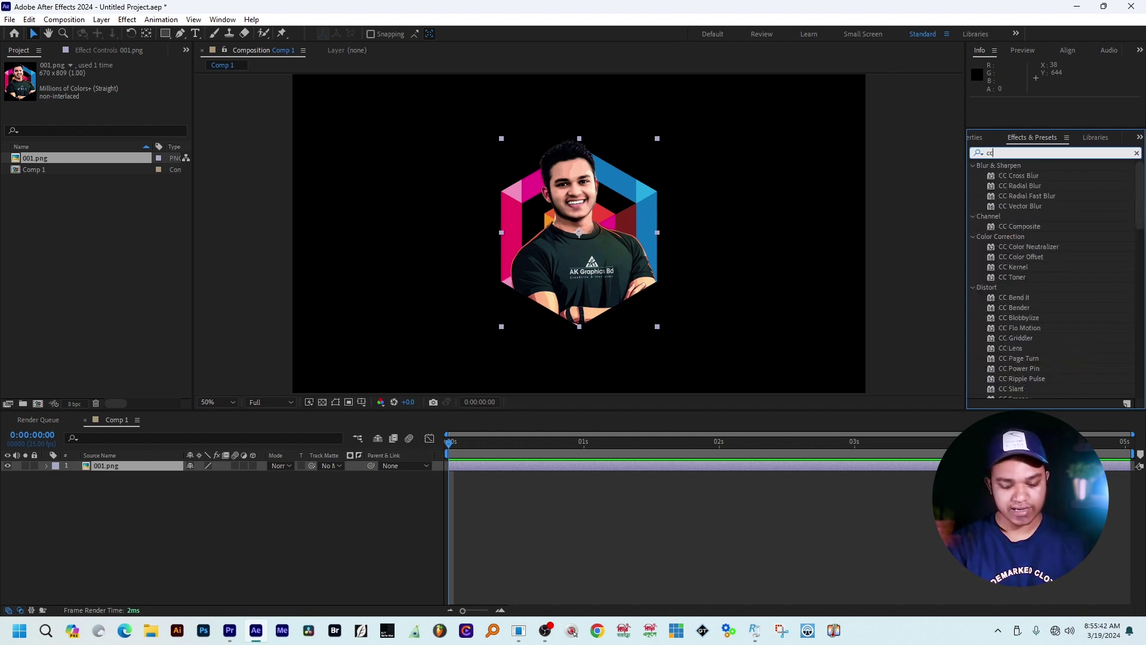
type(" light s")
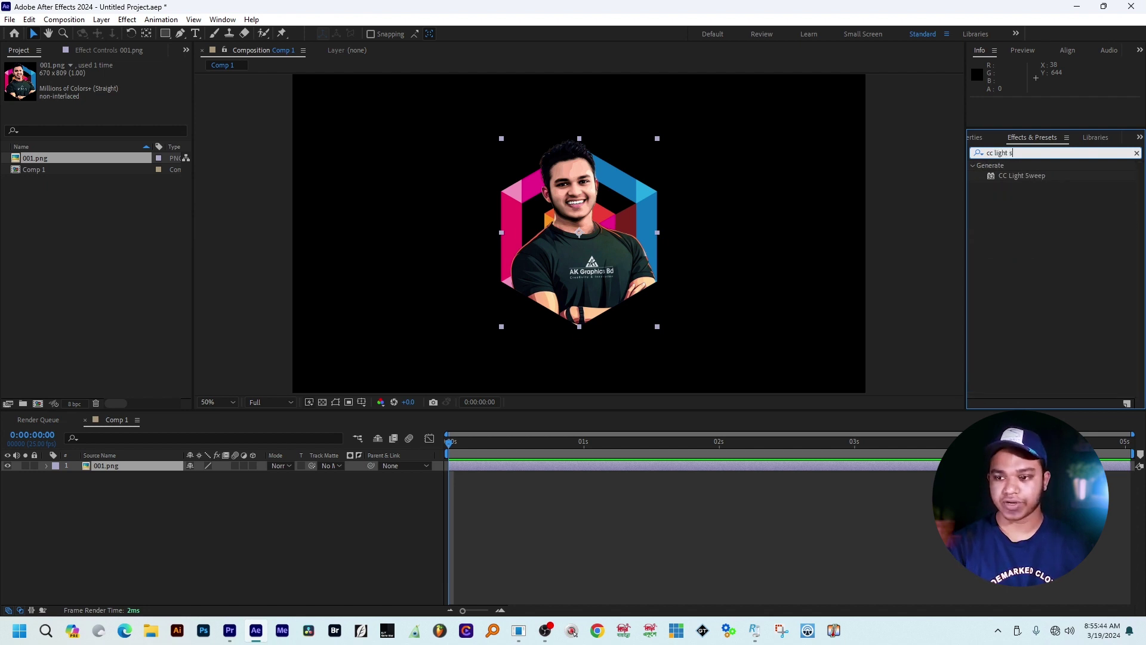
left_click(994, 176)
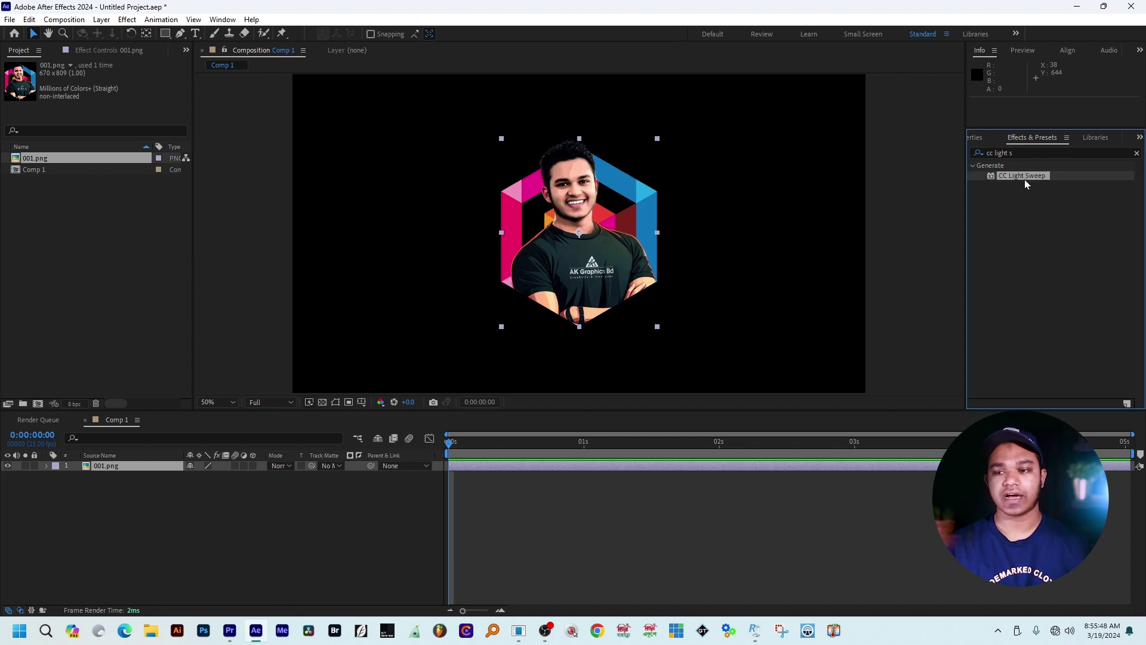
left_click_drag(1039, 181, 602, 258)
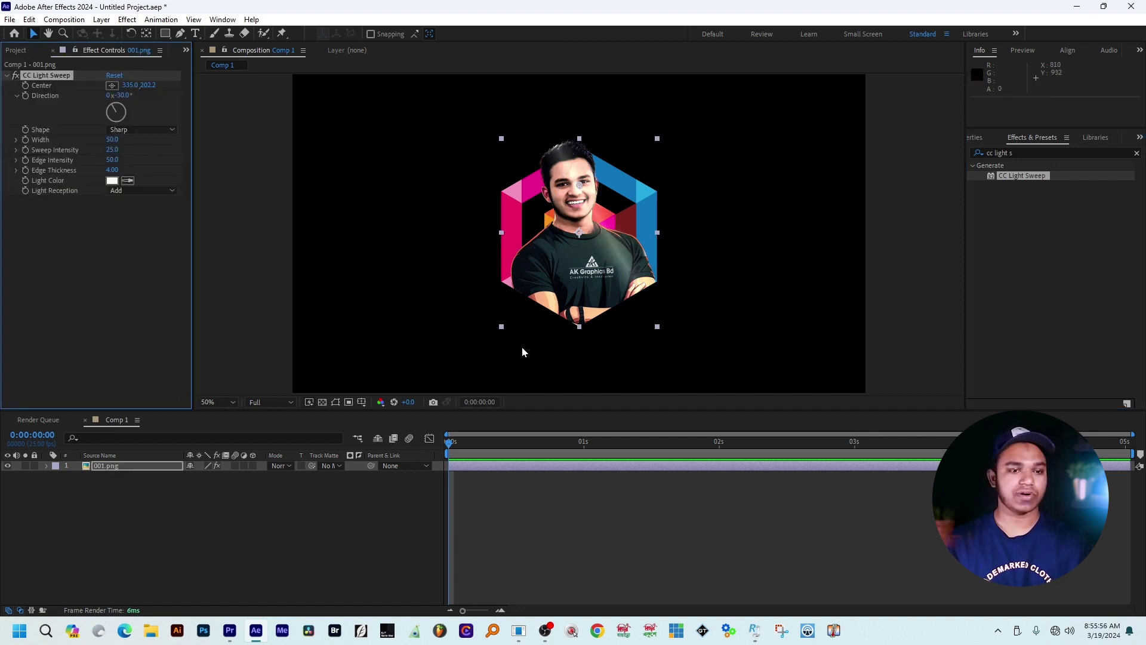
Step: Set the sweep's width to 98, sweep intensity 50, edge intensity 71 and edge thickness 8.6, and keyframe its center left of the logo at 0:00:00:00
left_click_drag(112, 139, 143, 170)
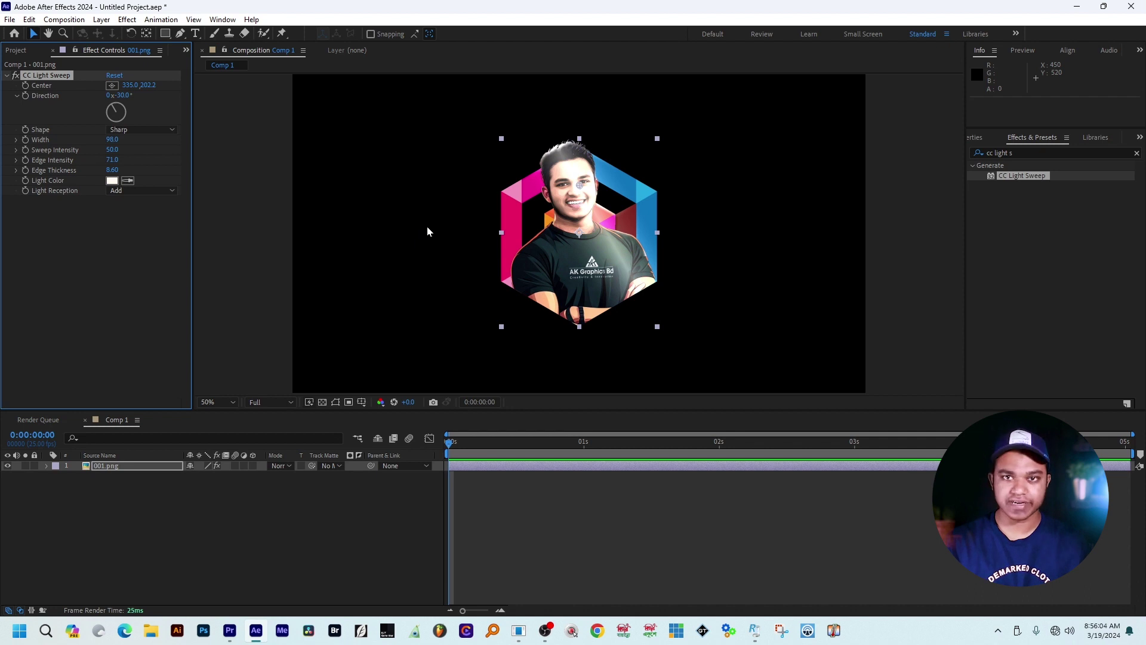
left_click_drag(583, 189, 423, 278)
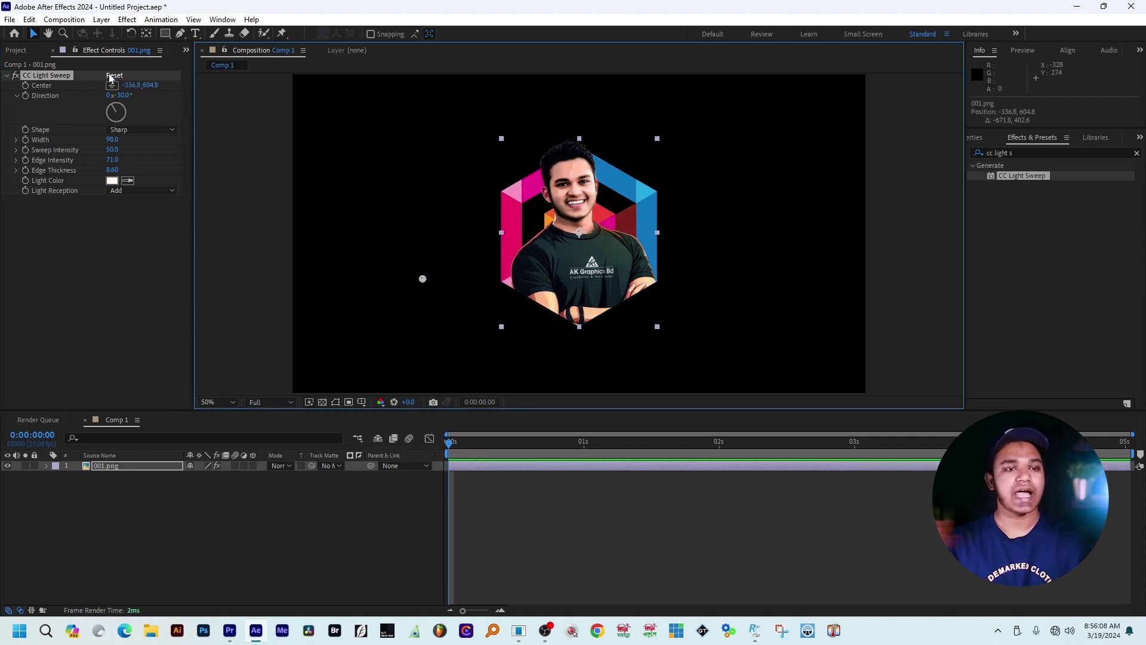
left_click(27, 90)
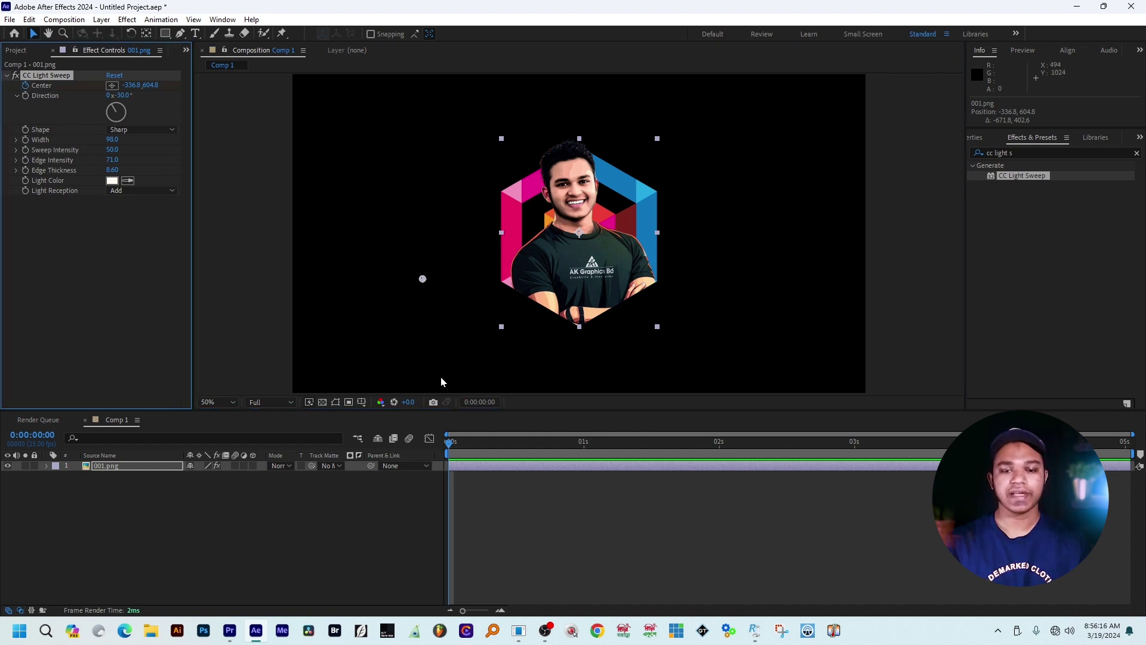
Step: Keyframe the sweep's center to the right of the logo at 0:00:02:00 and back to its left at 0:00:04:00
left_click_drag(466, 445, 719, 453)
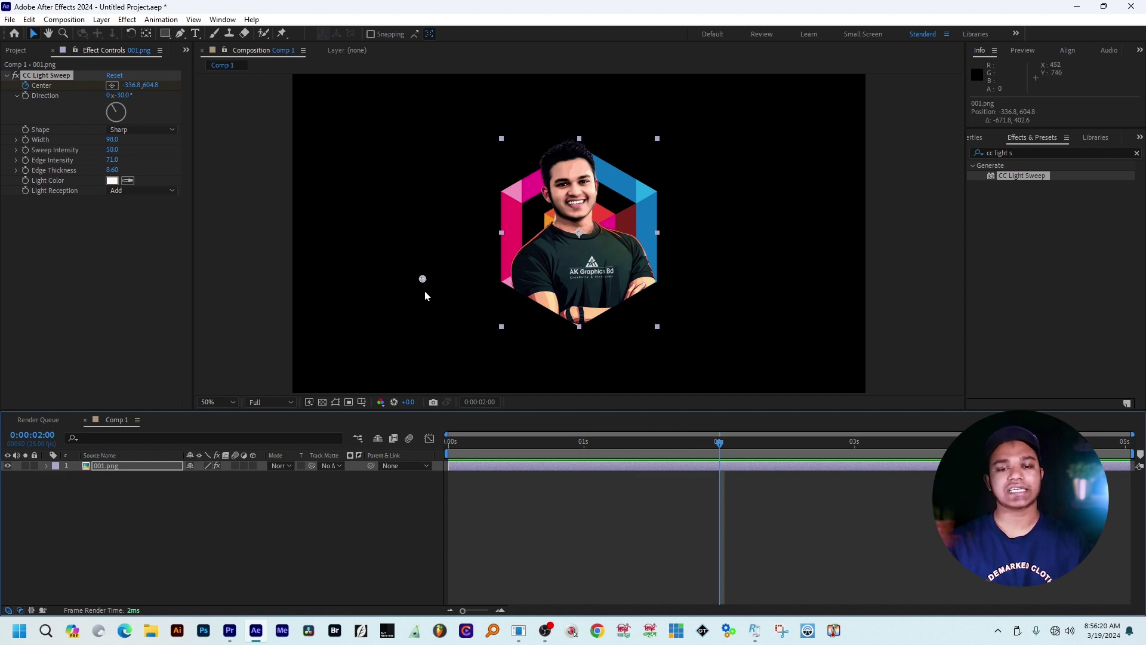
left_click_drag(436, 278, 739, 261)
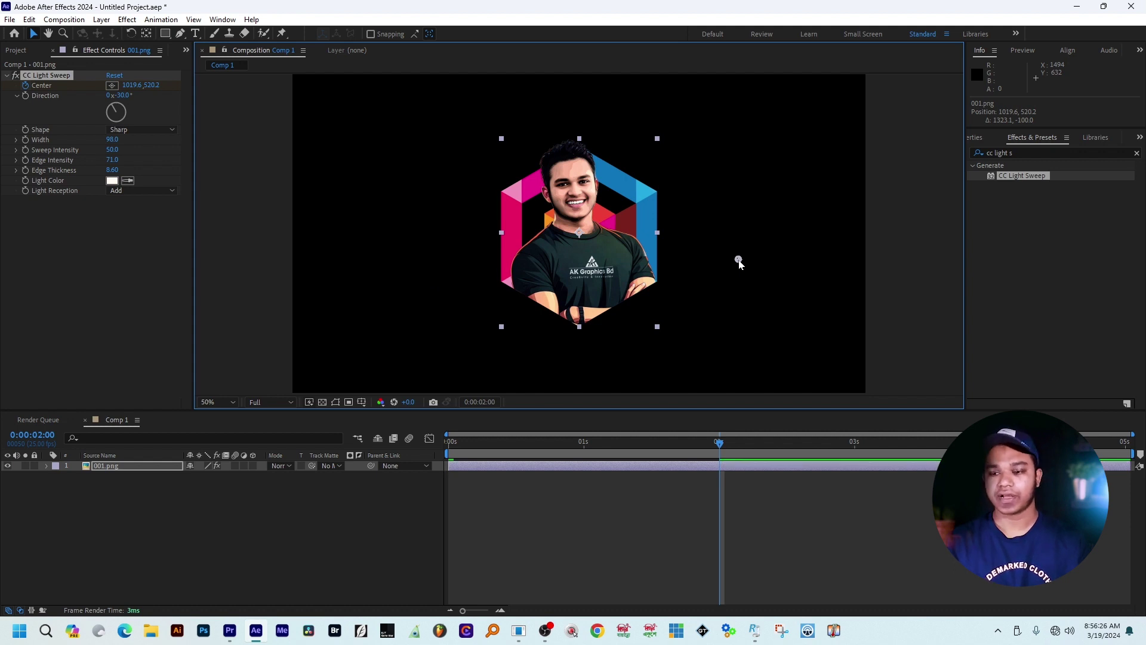
left_click(726, 449)
key("space")
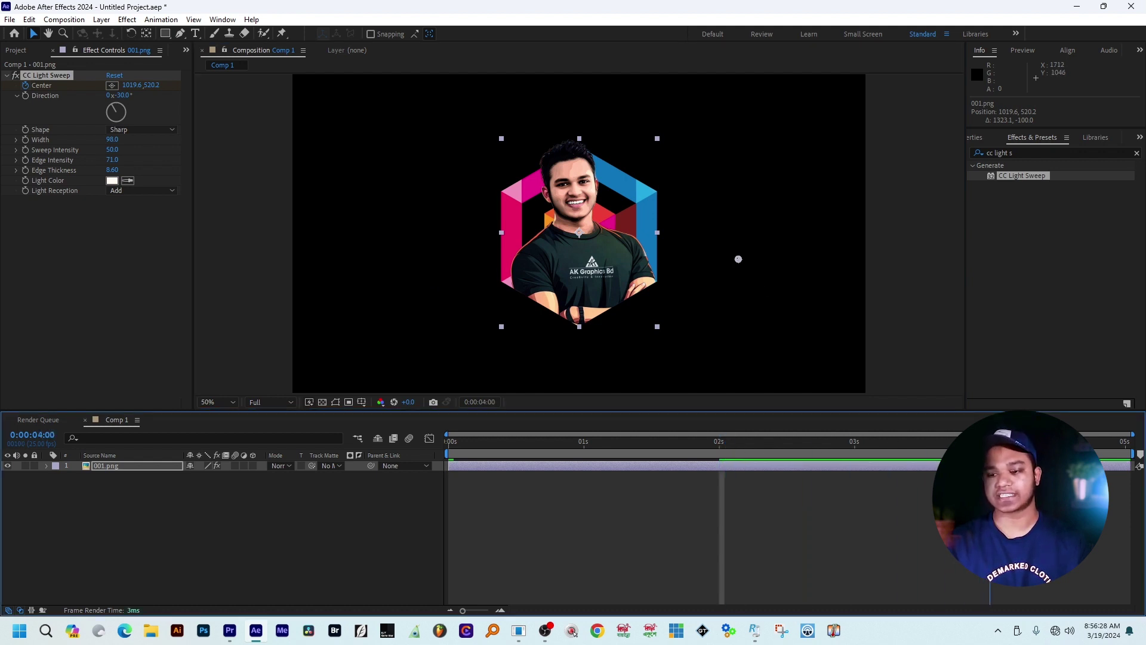
left_click_drag(739, 260, 423, 279)
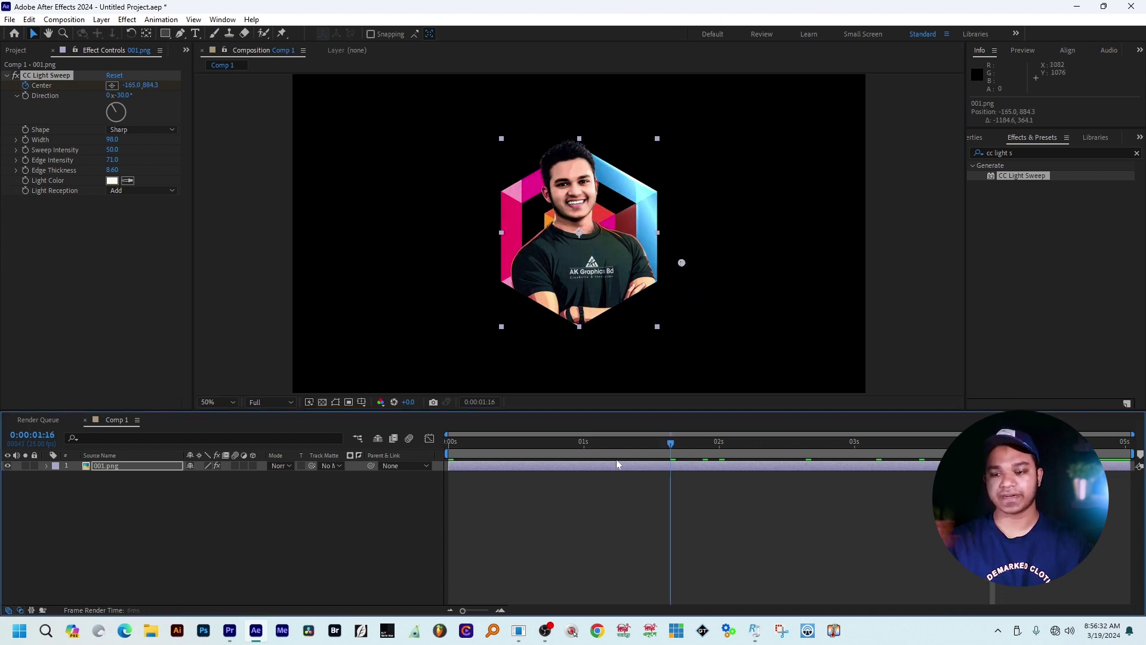
Step: Play Comp 1 from its start to review the light sweep over the logo, and switch back to Premiere Pro
left_click(293, 465)
key("Home")
key("space")
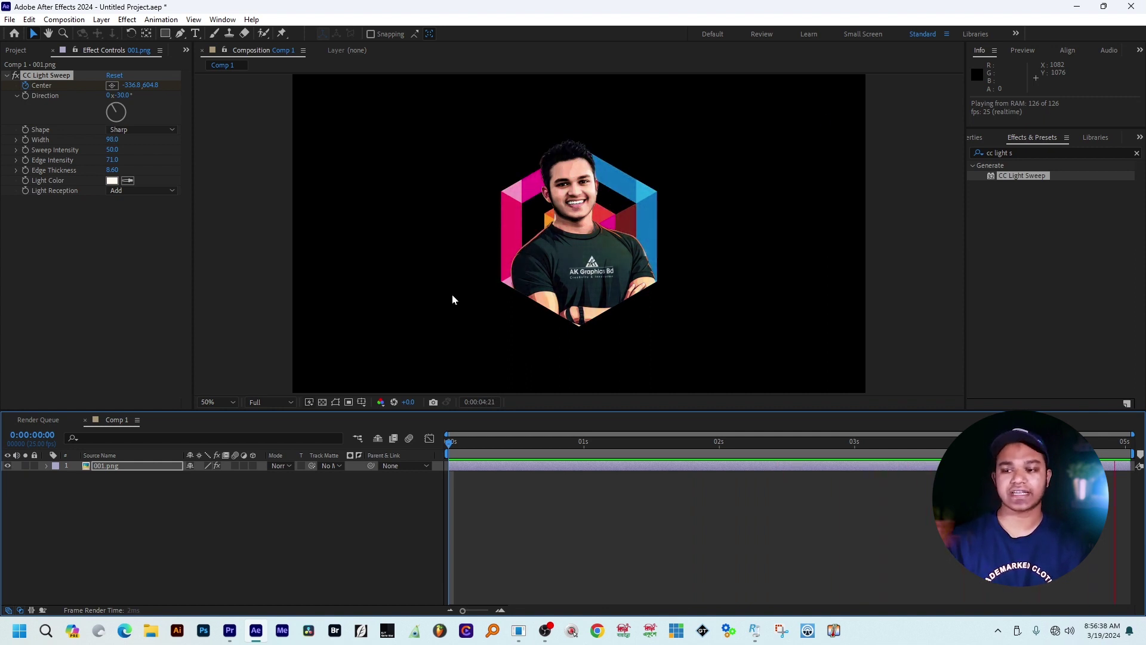
key("space")
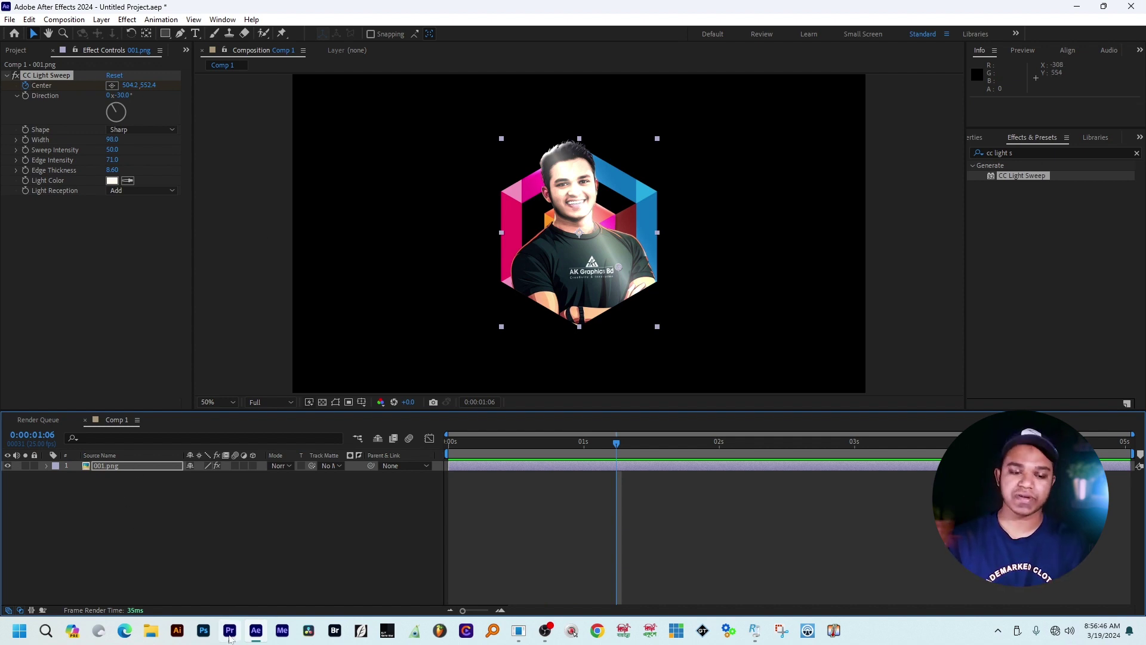
left_click(229, 636)
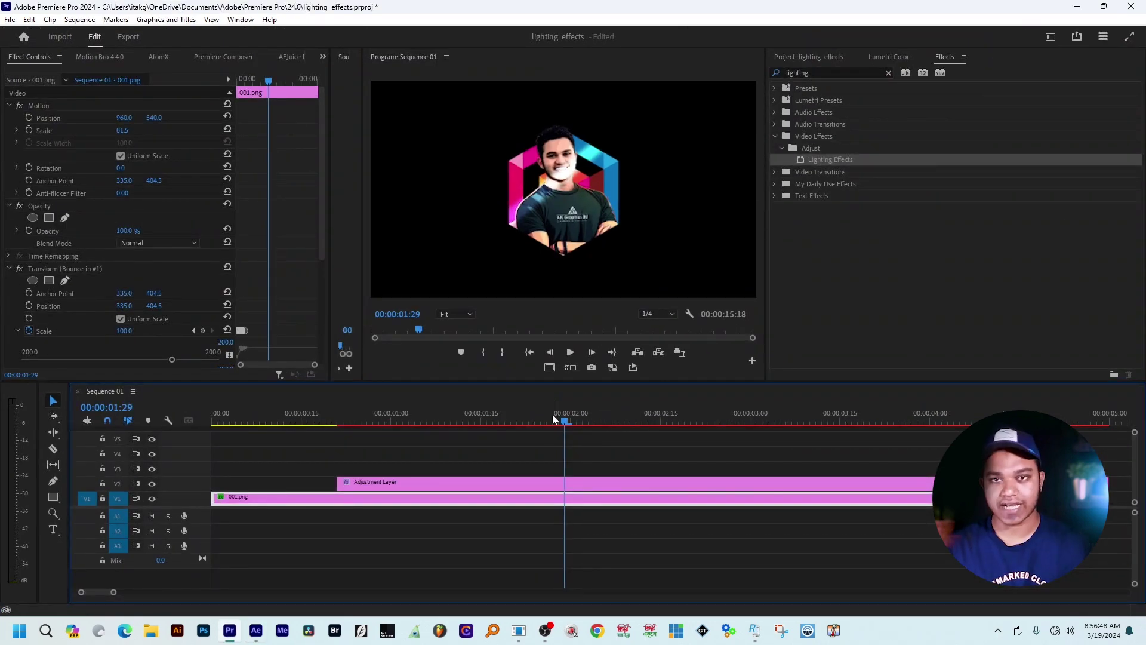